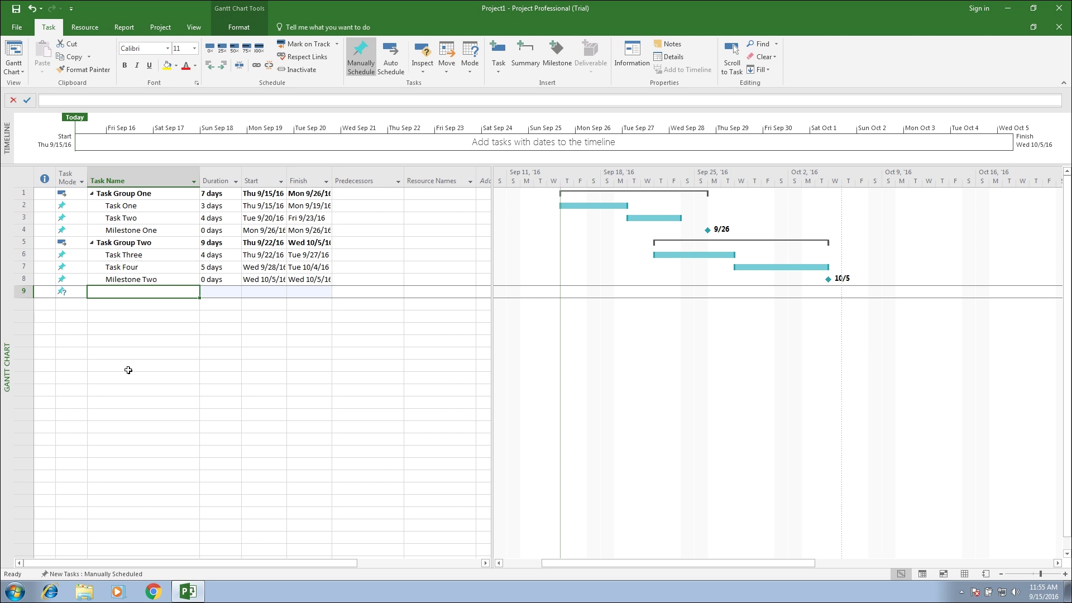
{"action": "type", "text": "Task Gr"}
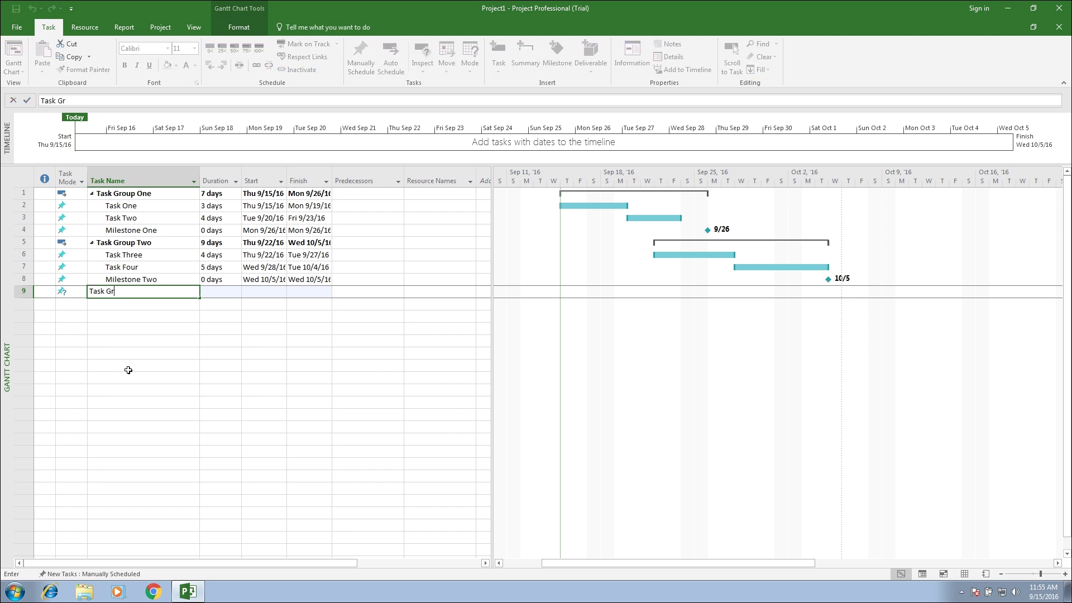
{"action": "type", "text": "oup Three"}
- Enter Task Group Three, Task Five, Task Six, Milestone Three, Task Group Four and Task Seven as new rows
{"action": "key", "text": "Return"}
{"action": "type", "text": "Task Fi"}
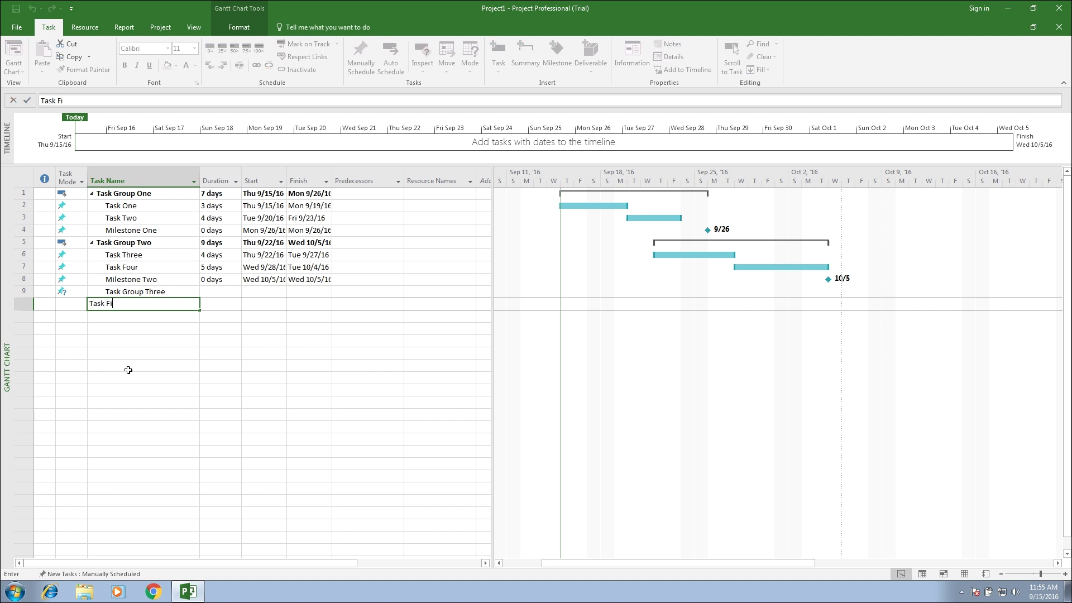
{"action": "type", "text": "ve"}
{"action": "key", "text": "Return"}
{"action": "type", "text": "Task Six"}
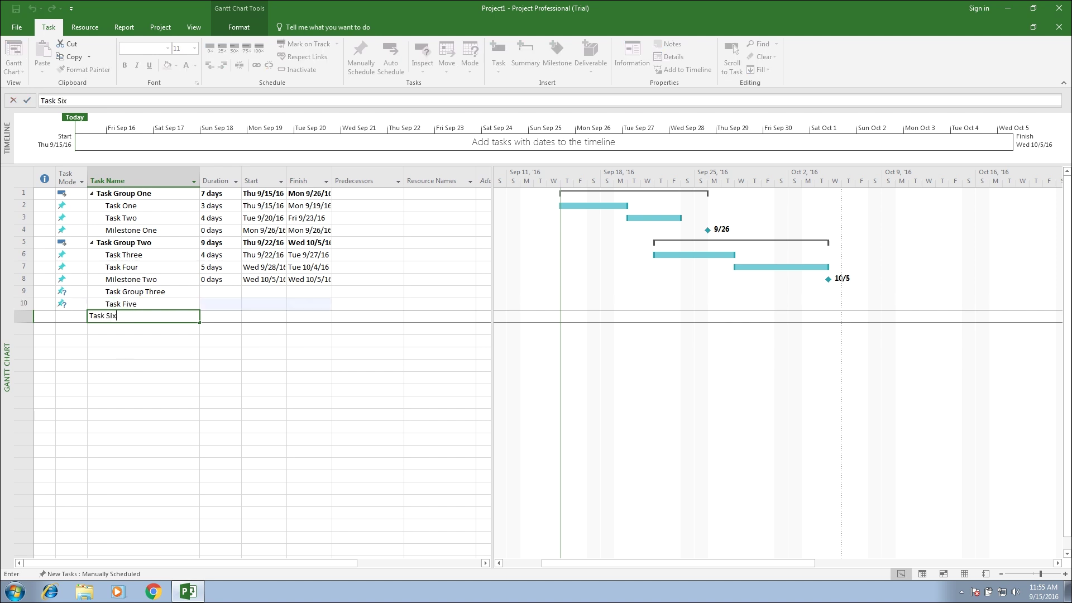
{"action": "key", "text": "Return"}
{"action": "type", "text": "Mi"}
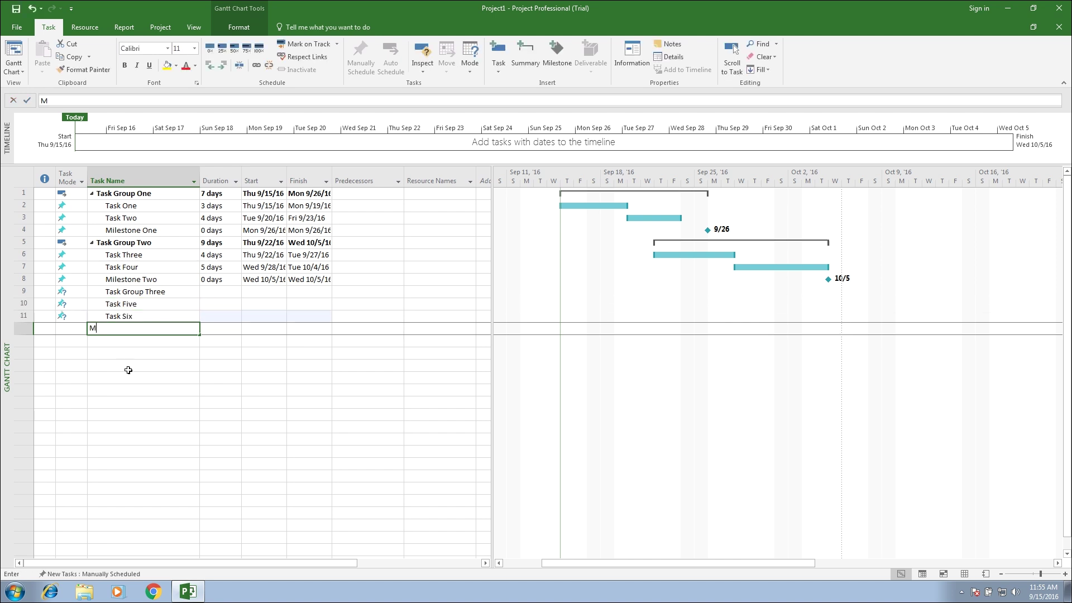
{"action": "type", "text": "lestone Thr"}
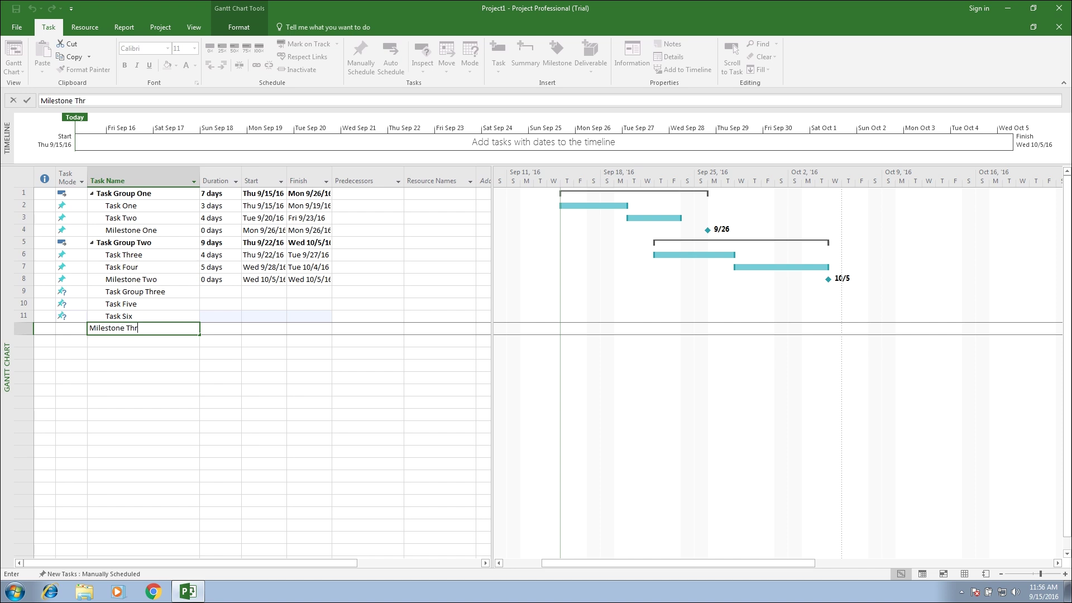
{"action": "type", "text": "ee"}
{"action": "key", "text": "Return"}
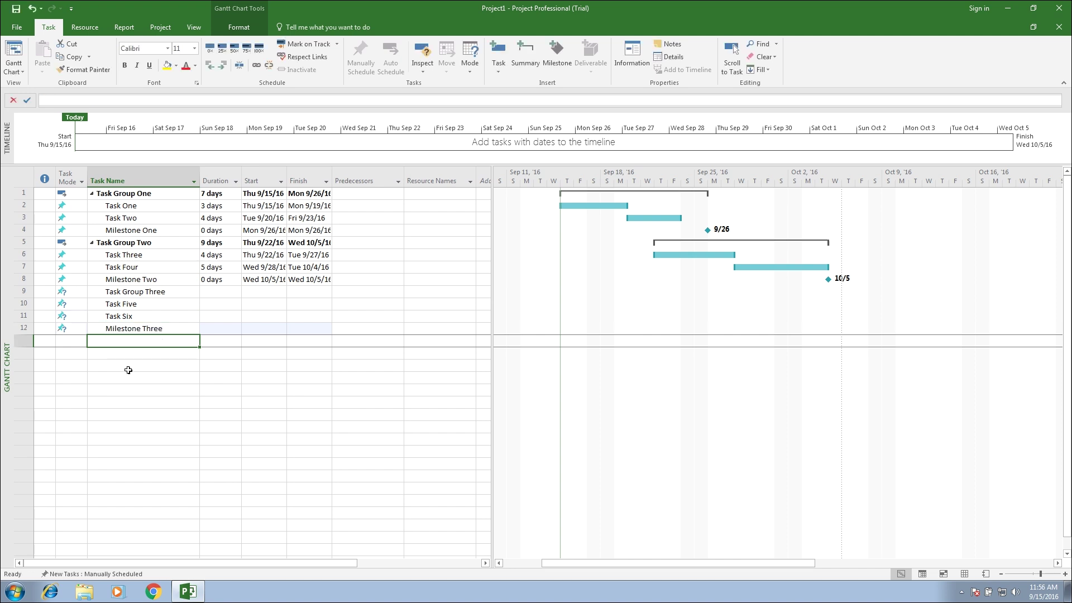
{"action": "type", "text": "Task Group Four"}
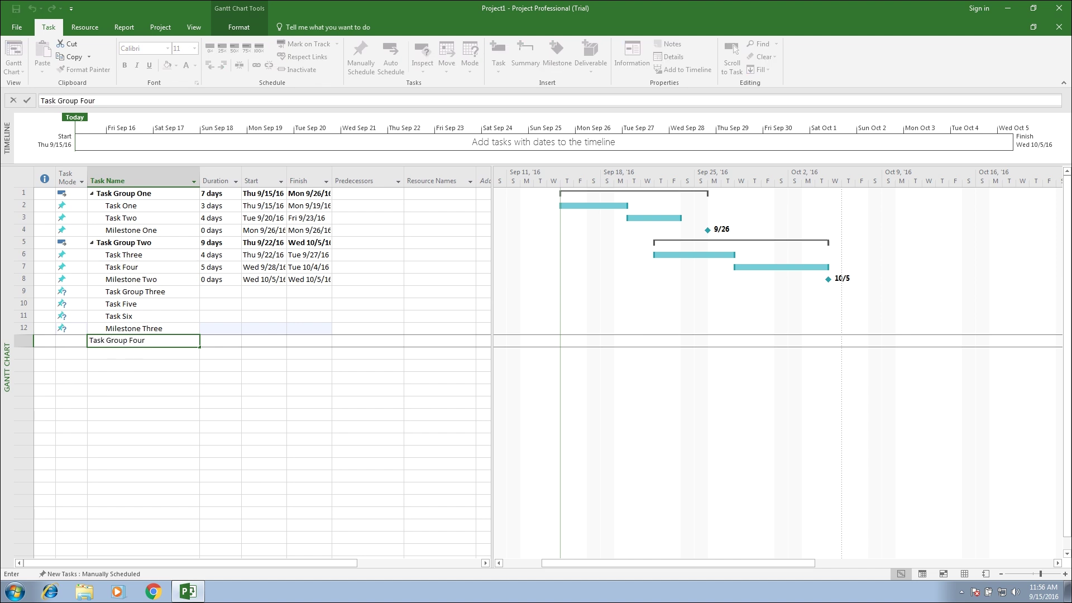
{"action": "key", "text": "Return"}
{"action": "type", "text": "T"}
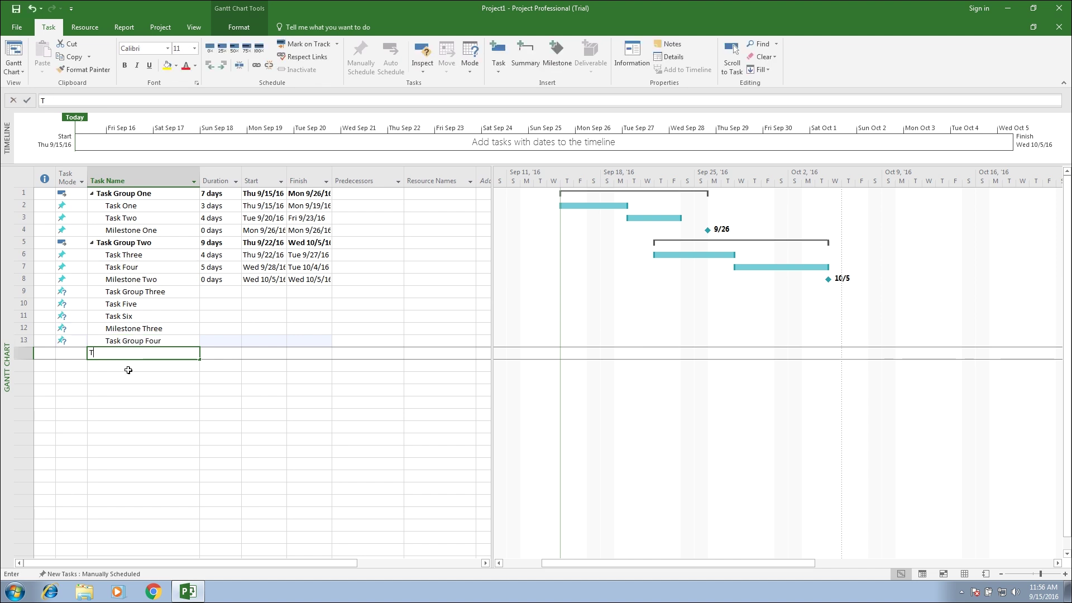
{"action": "type", "text": "ask Seven"}
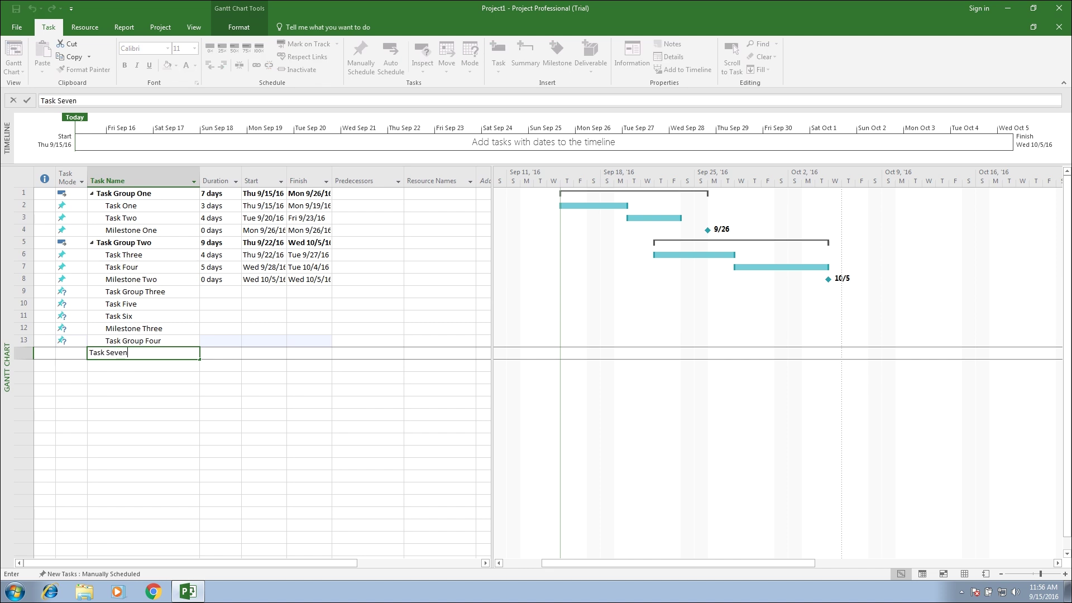
{"action": "left_click", "coordinate": [129, 368]}
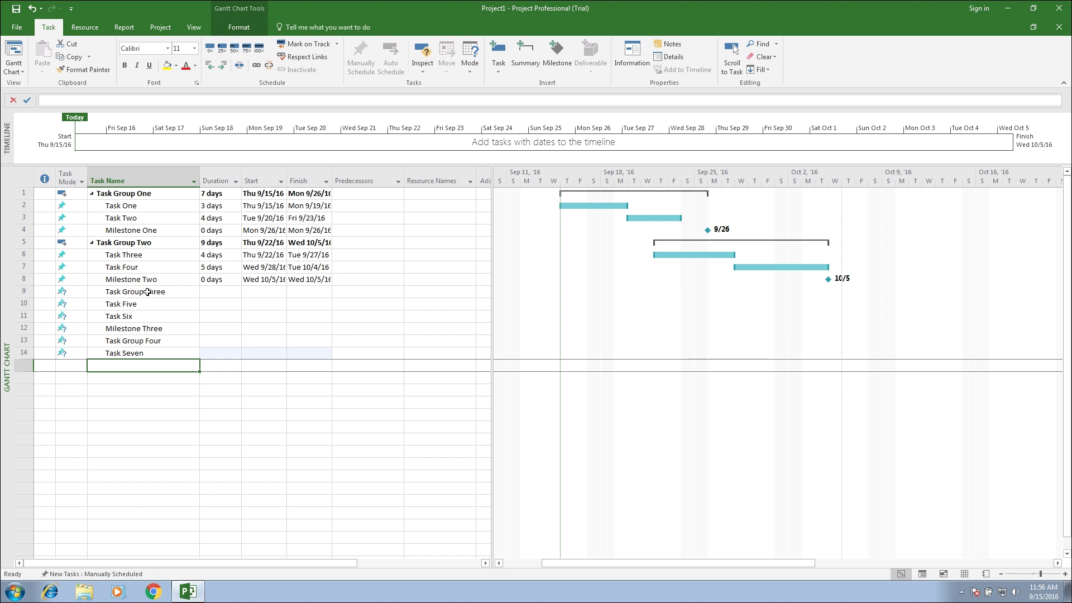
- Indent Task Five, Task Six and Milestone Three under Task Group Three, and Task Seven under Task Group Four
{"action": "left_click", "coordinate": [137, 305]}
{"action": "left_click", "coordinate": [140, 329], "text": "shift"}
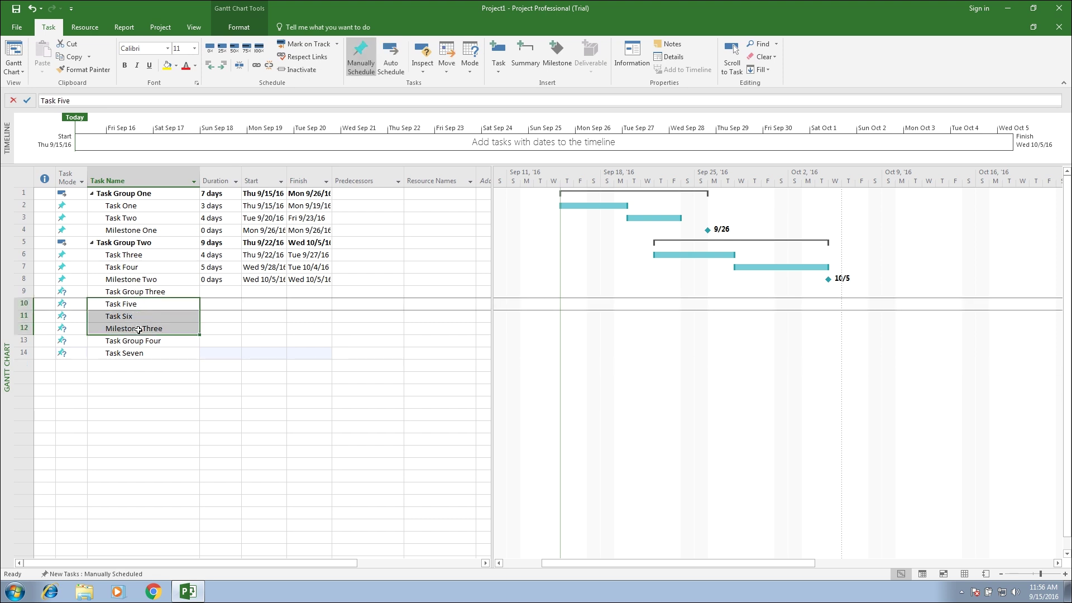
{"action": "left_click", "coordinate": [223, 66]}
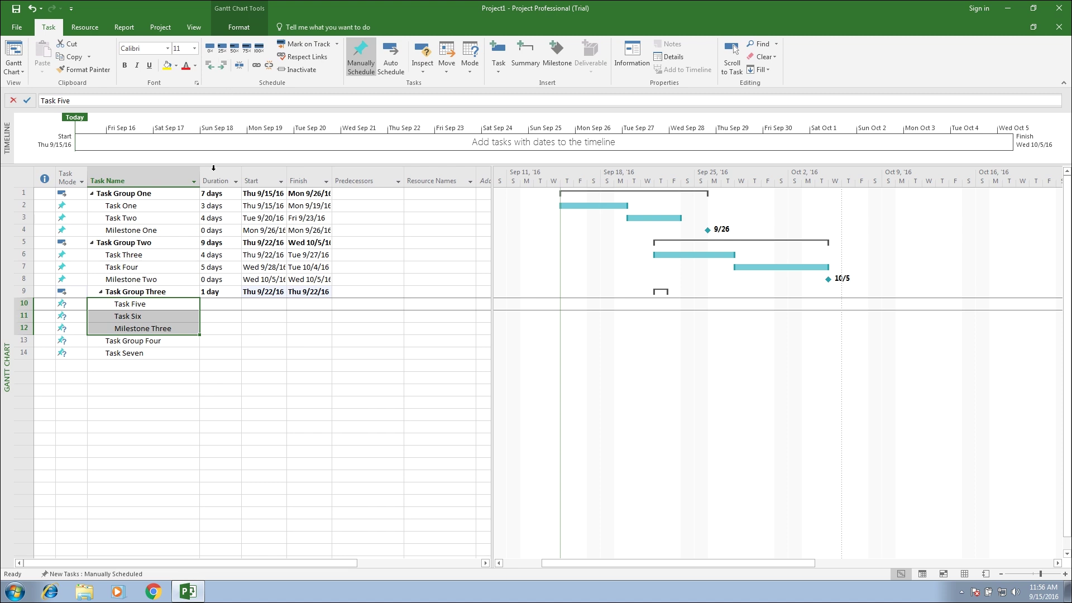
{"action": "left_click", "coordinate": [139, 355]}
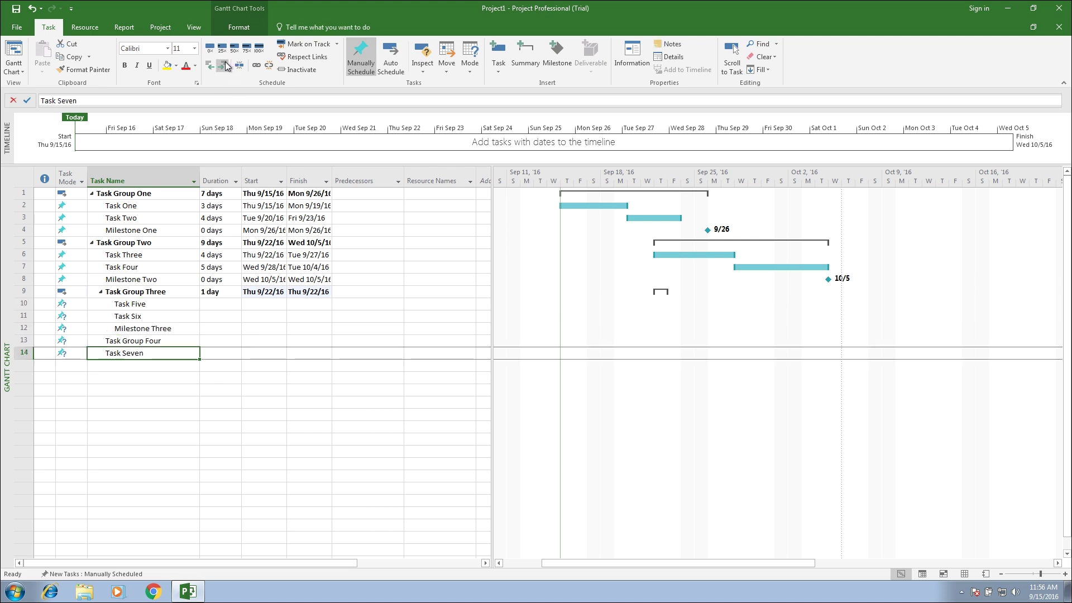
{"action": "left_click", "coordinate": [225, 67]}
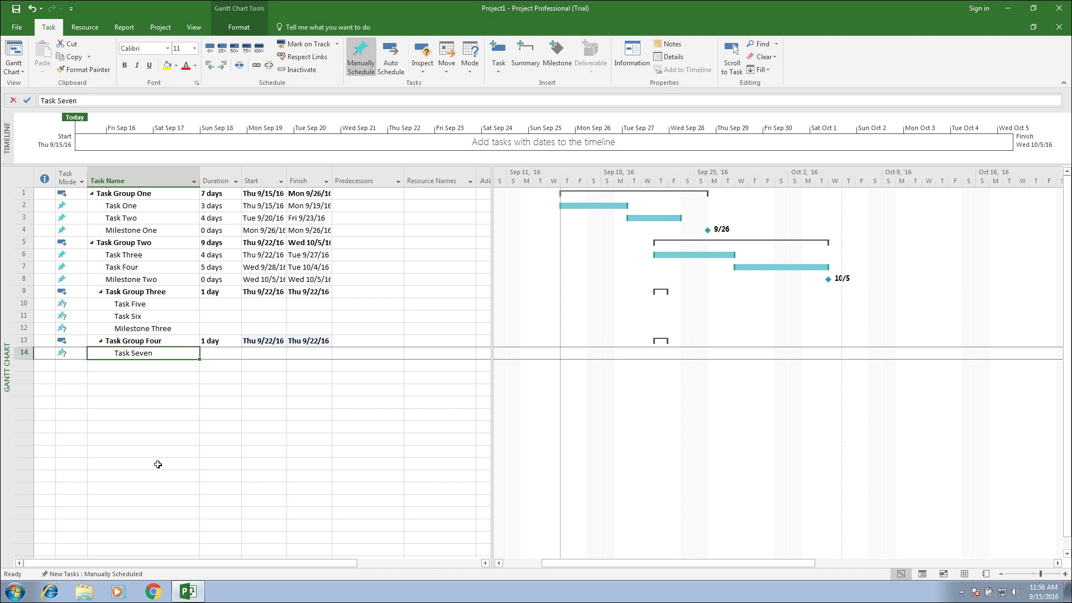
- Collapse and re-expand Task Group Two, then bring up Task Five's start date calendar
{"action": "left_click", "coordinate": [92, 243]}
{"action": "left_click", "coordinate": [92, 242]}
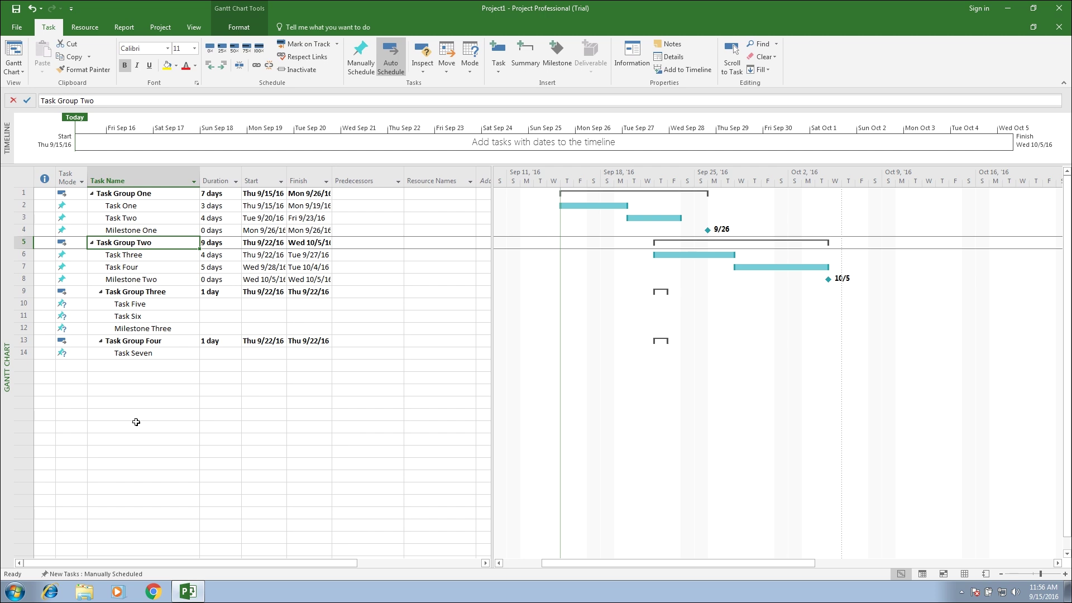
{"action": "left_click", "coordinate": [273, 304]}
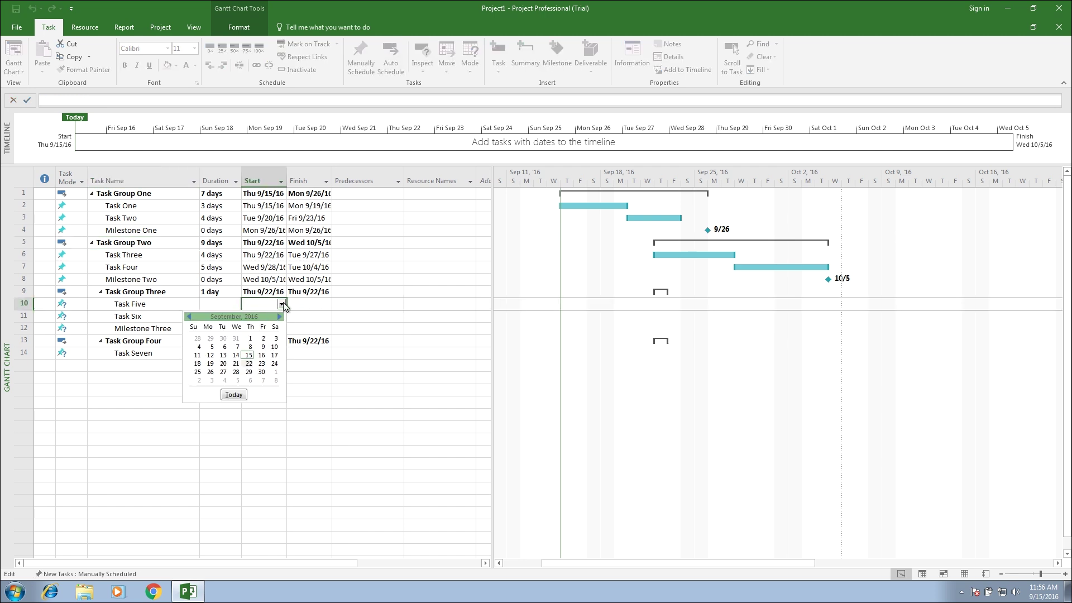
- Schedule Task Five from Wed 9/21/16 to Tue 9/27/16
{"action": "left_click", "coordinate": [236, 363]}
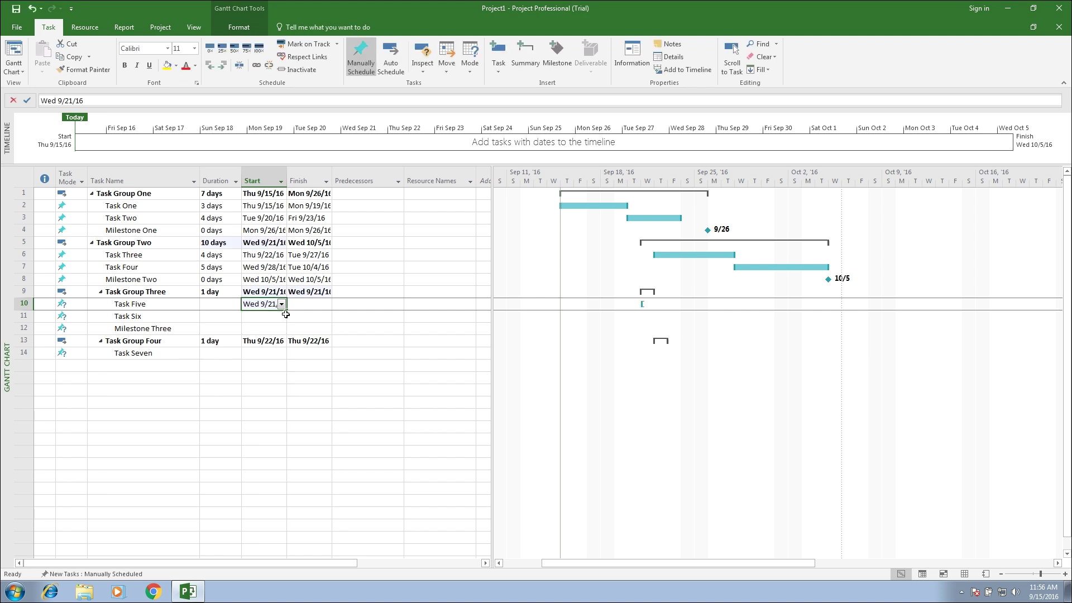
{"action": "left_click", "coordinate": [304, 304]}
{"action": "type", "text": "9"}
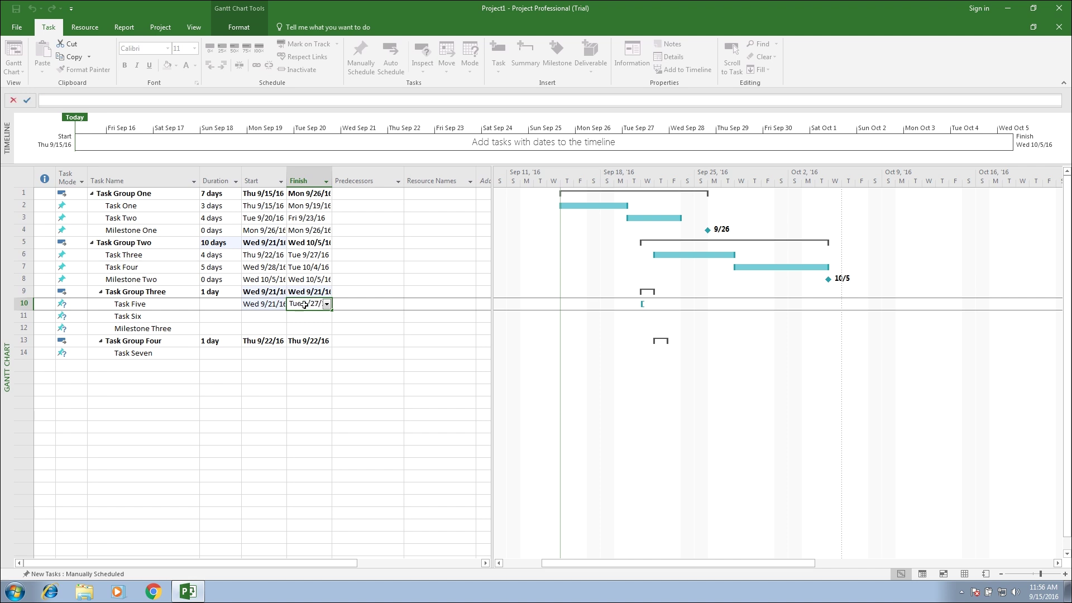
{"action": "key", "text": "Return"}
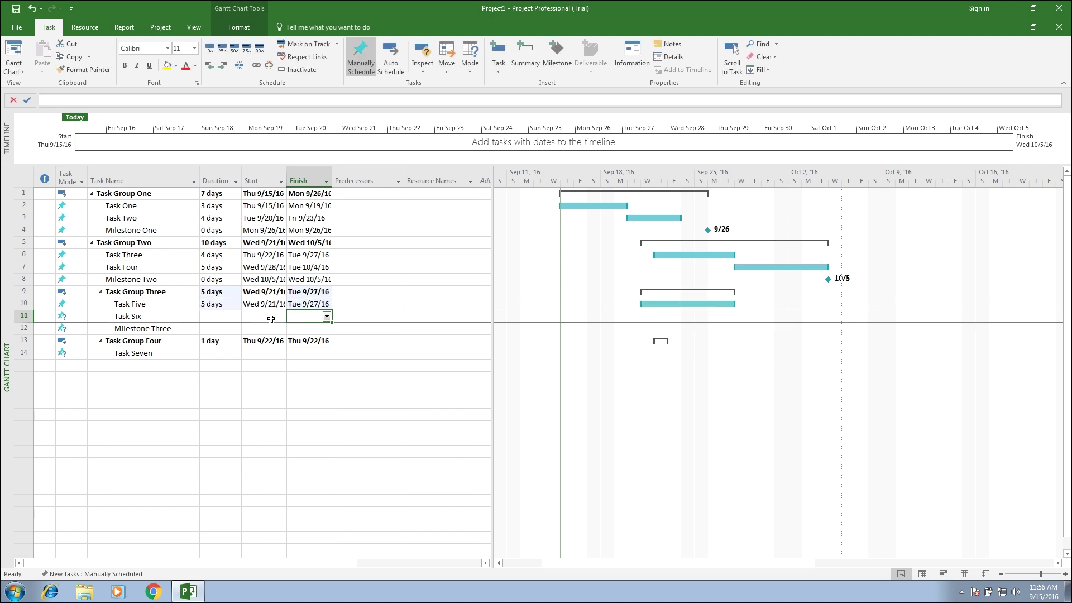
- Start Task Six on Mon 9/26/16 with a 4-day duration
{"action": "left_click", "coordinate": [271, 318]}
{"action": "left_click", "coordinate": [281, 318]}
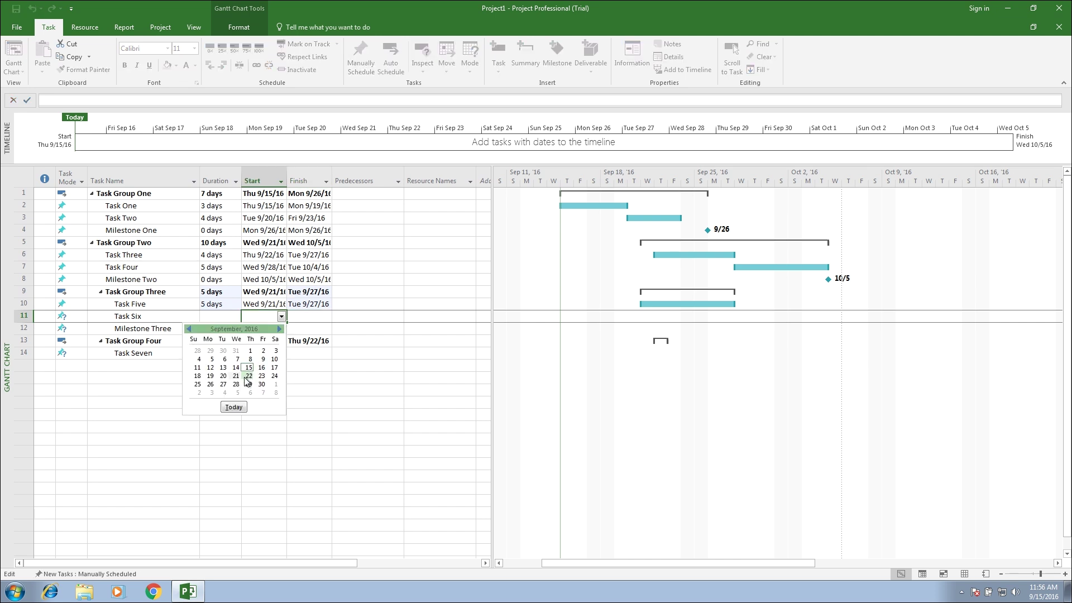
{"action": "left_click", "coordinate": [214, 384]}
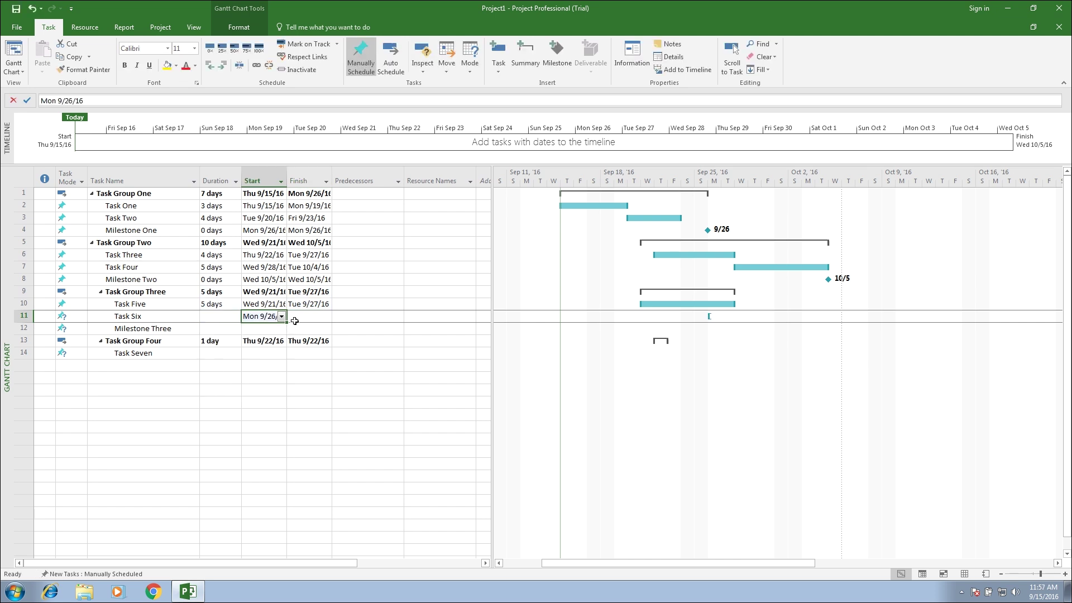
{"action": "left_click", "coordinate": [215, 317]}
{"action": "type", "text": "4"}
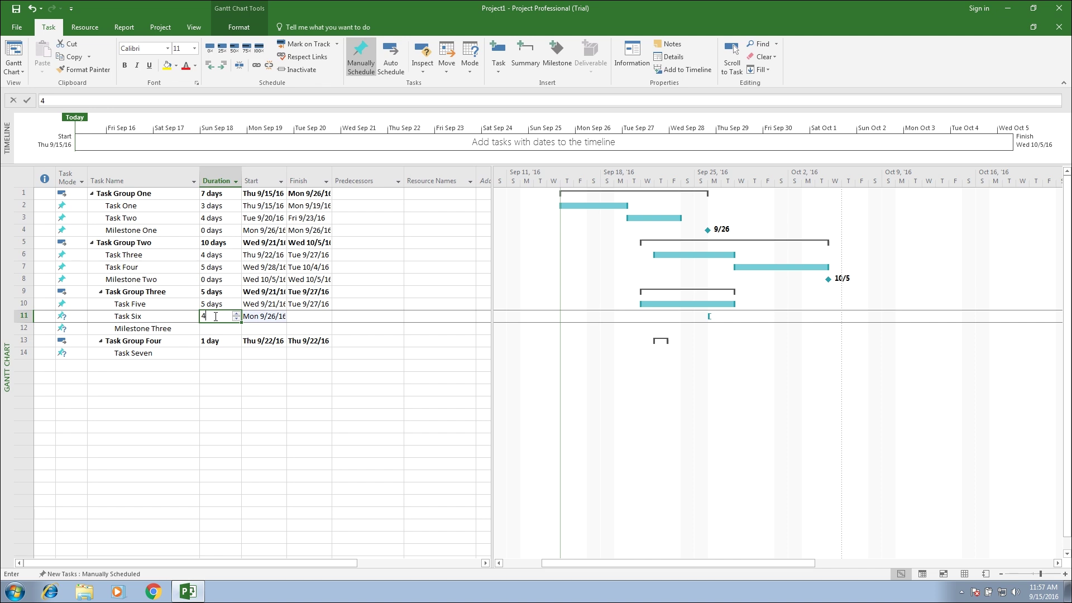
{"action": "key", "text": "Return"}
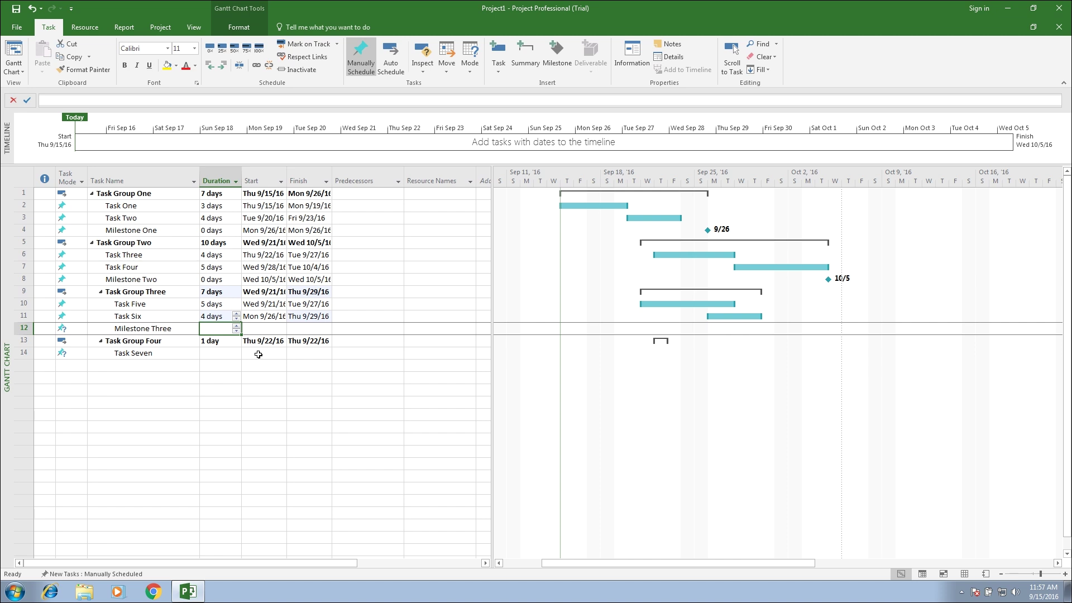
{"action": "left_click", "coordinate": [270, 328]}
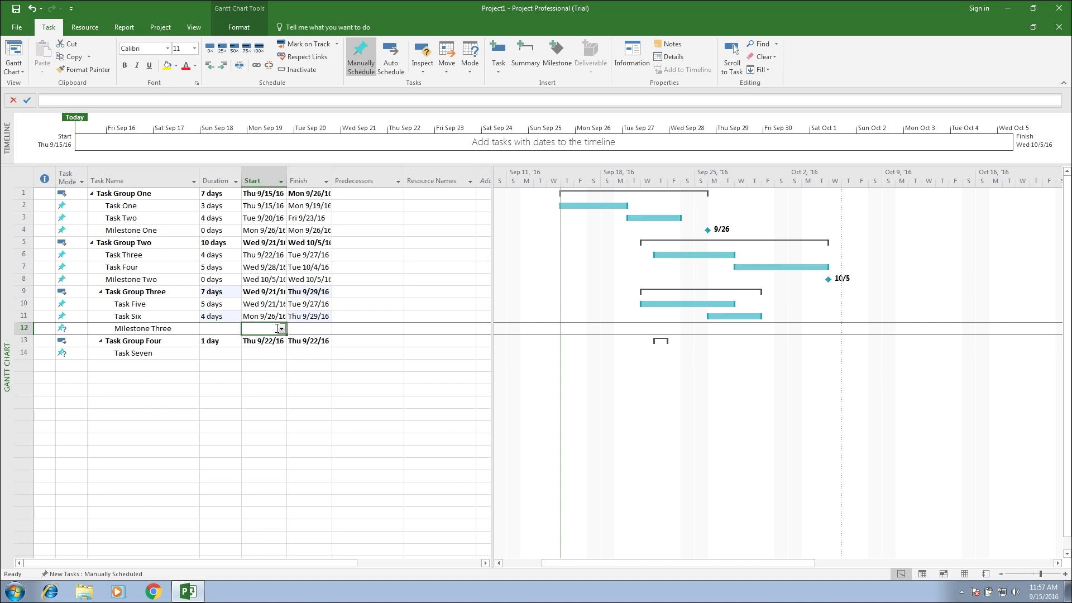
- Make Milestone Three a 0-day milestone starting September 29
{"action": "left_click", "coordinate": [281, 328]}
{"action": "left_click", "coordinate": [248, 398]}
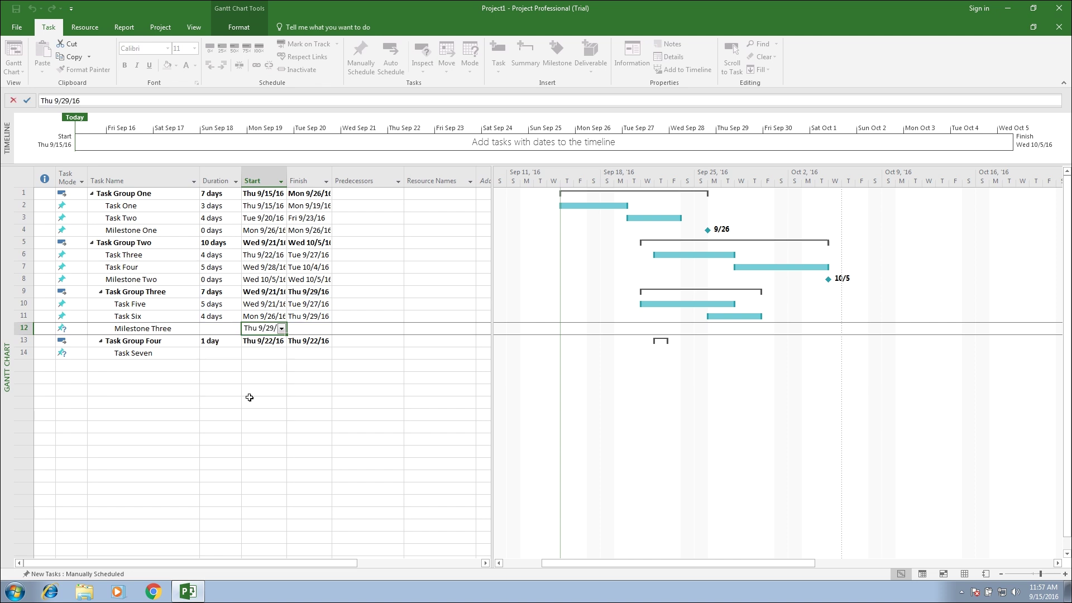
{"action": "left_click", "coordinate": [221, 329]}
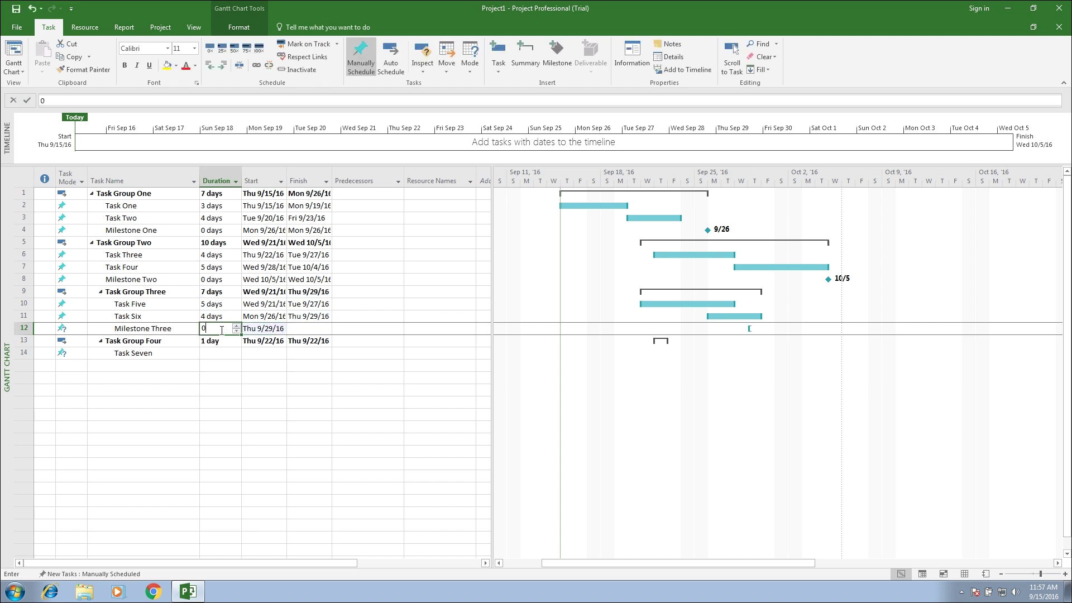
{"action": "type", "text": "0"}
{"action": "key", "text": "Return"}
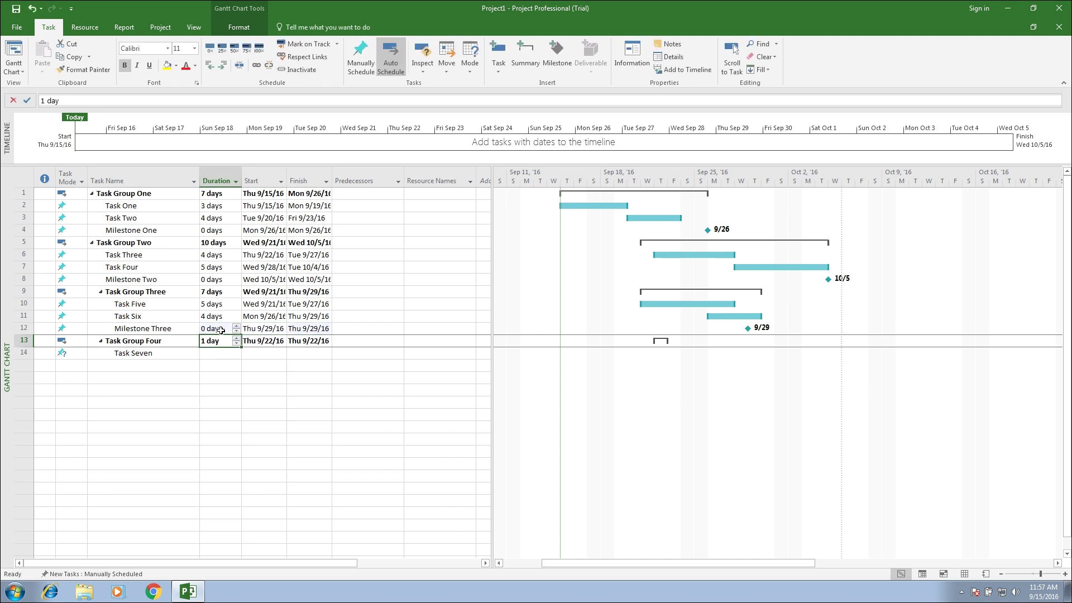
{"action": "left_click", "coordinate": [158, 367]}
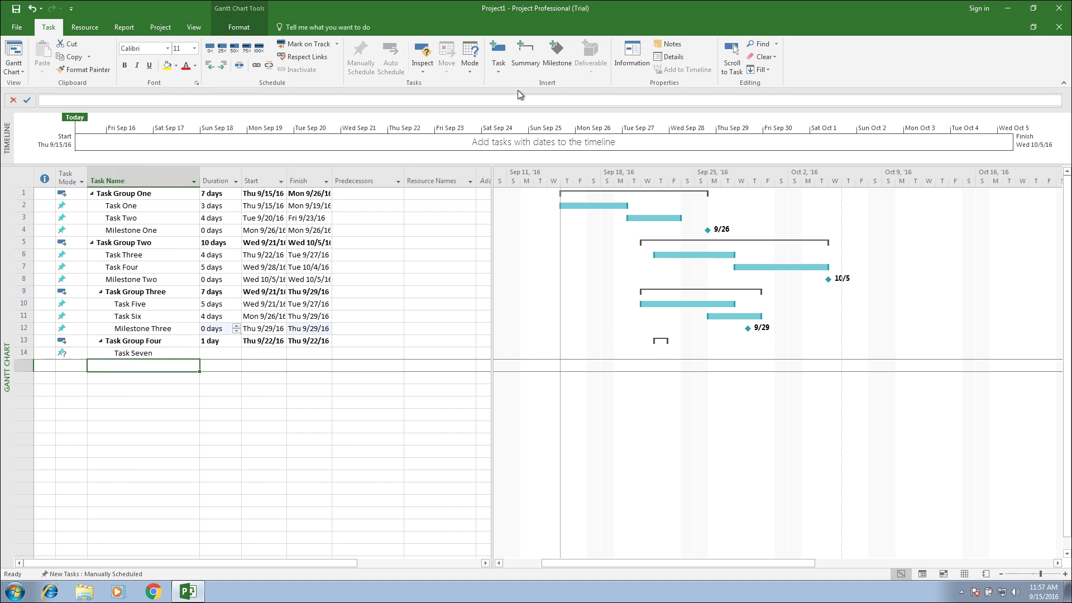
- Insert Milestone Four below Task Seven, starting Thu 9/29/16
{"action": "left_click", "coordinate": [554, 53]}
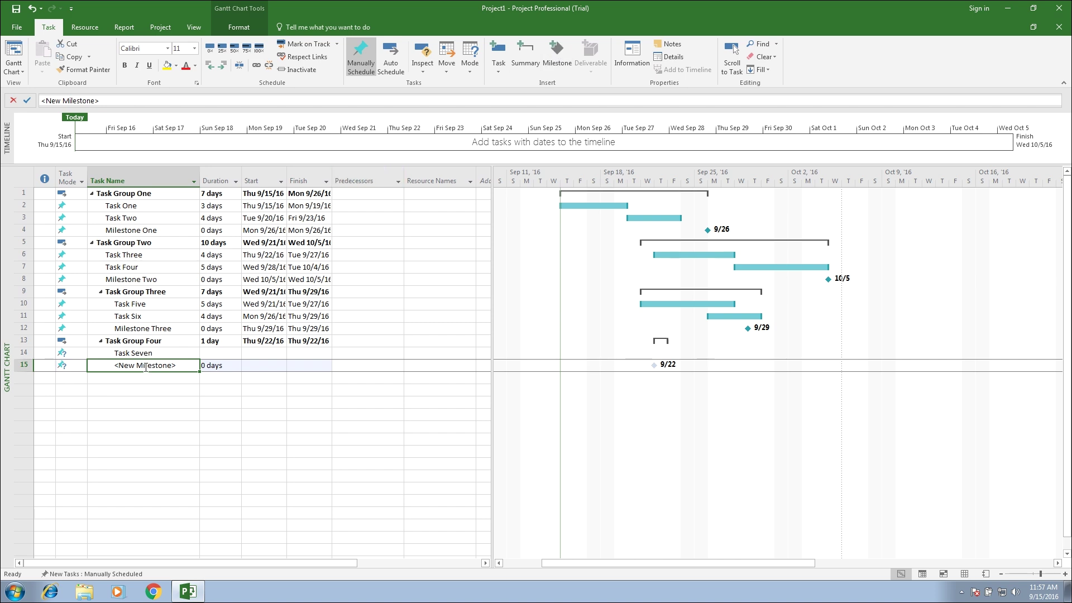
{"action": "type", "text": "Mil"}
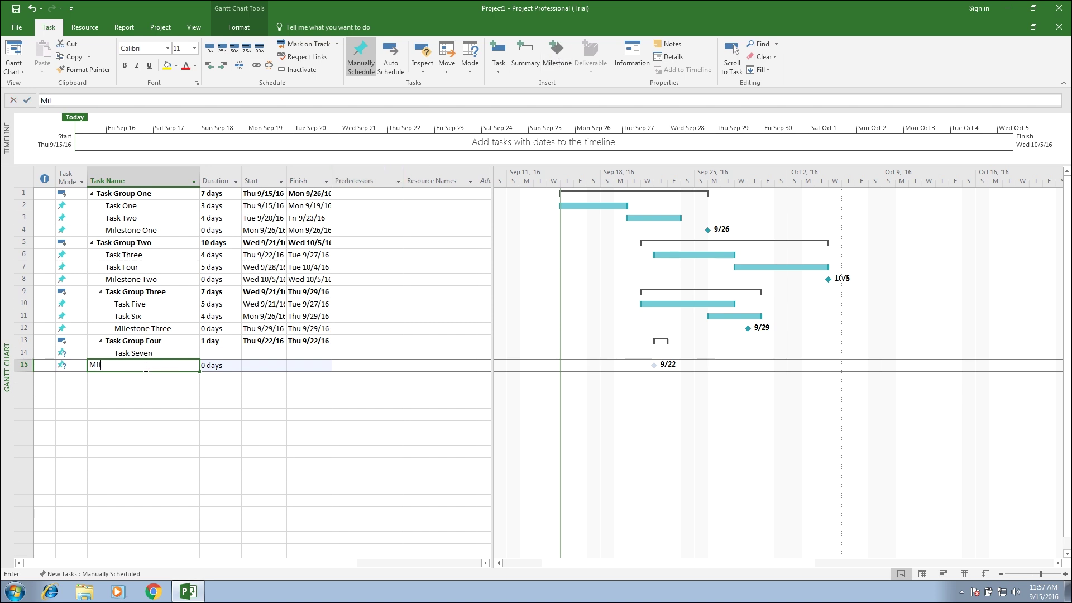
{"action": "type", "text": "estone F"}
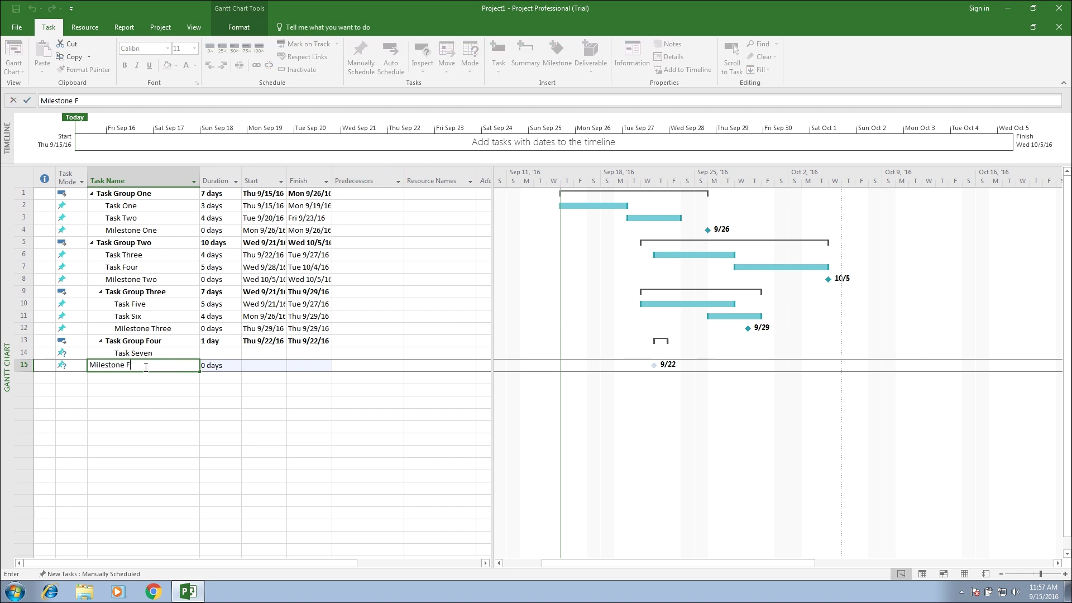
{"action": "type", "text": "our"}
{"action": "key", "text": "Return"}
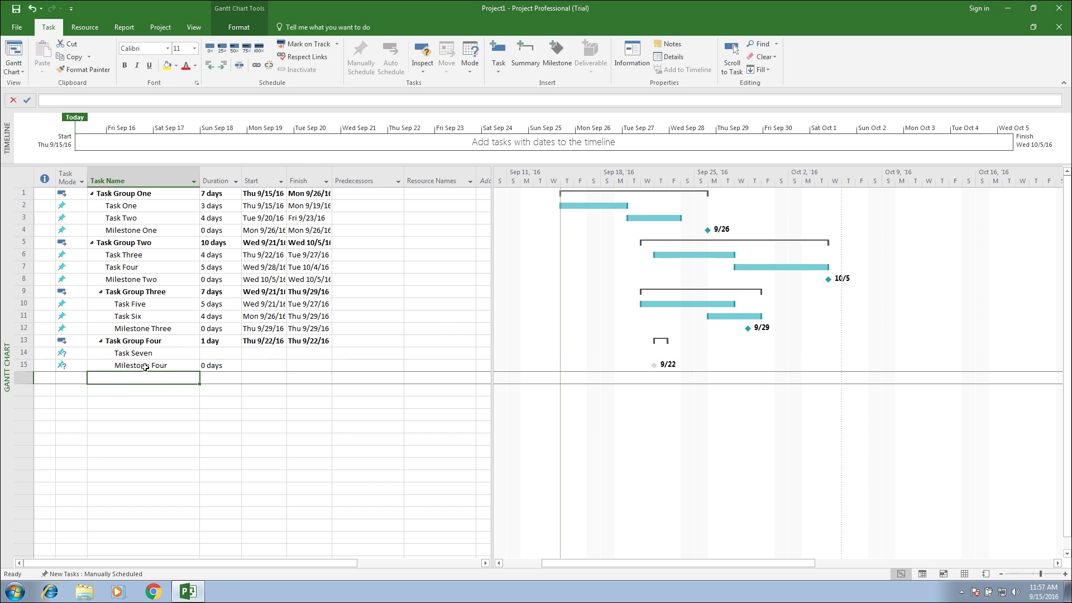
{"action": "left_click", "coordinate": [270, 366]}
{"action": "left_click", "coordinate": [281, 366]}
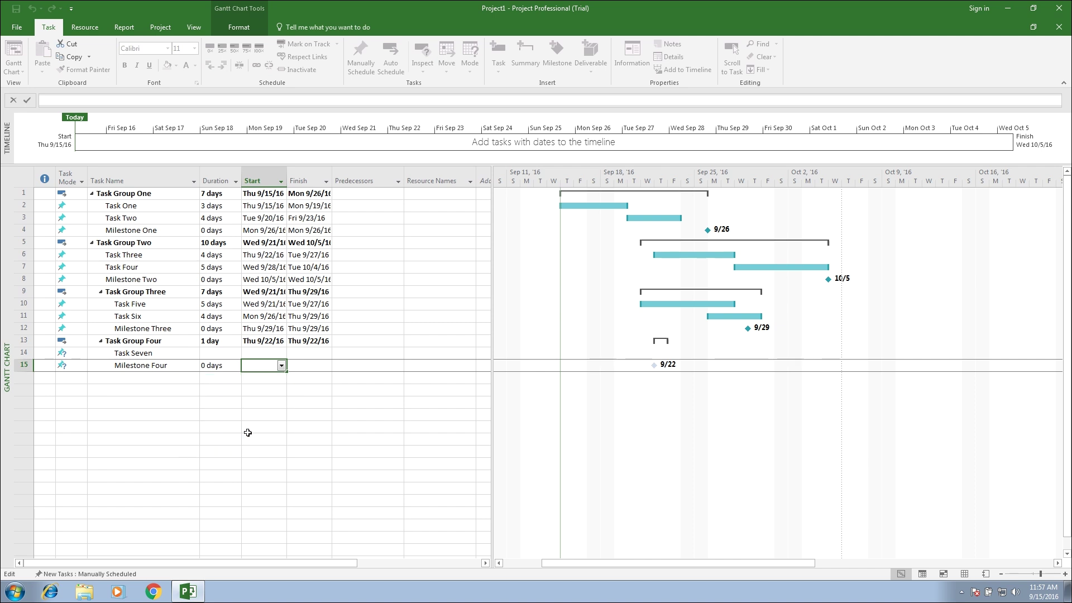
{"action": "left_click", "coordinate": [249, 433]}
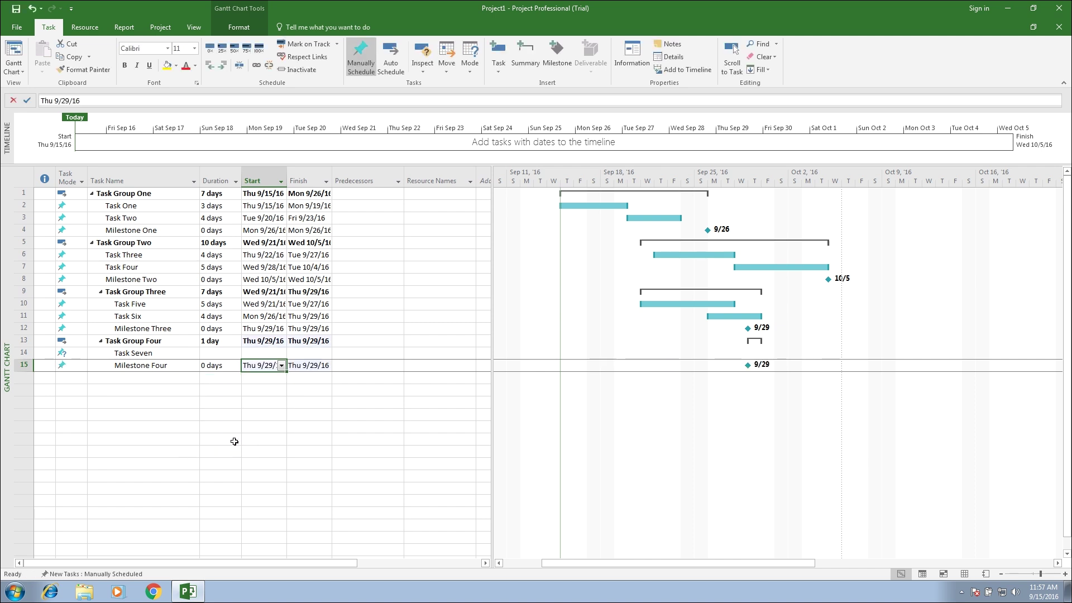
{"action": "left_click", "coordinate": [146, 207]}
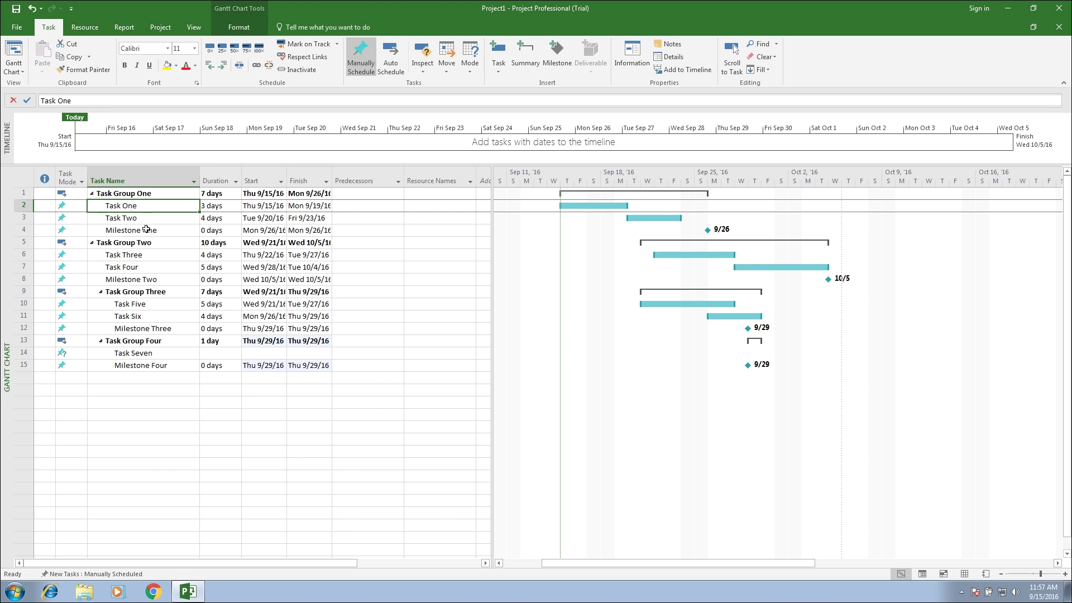
- Link Task One, Task Two and Milestone One, then Task Three, Task Four and Milestone Two
{"action": "left_click", "coordinate": [147, 232], "text": "shift"}
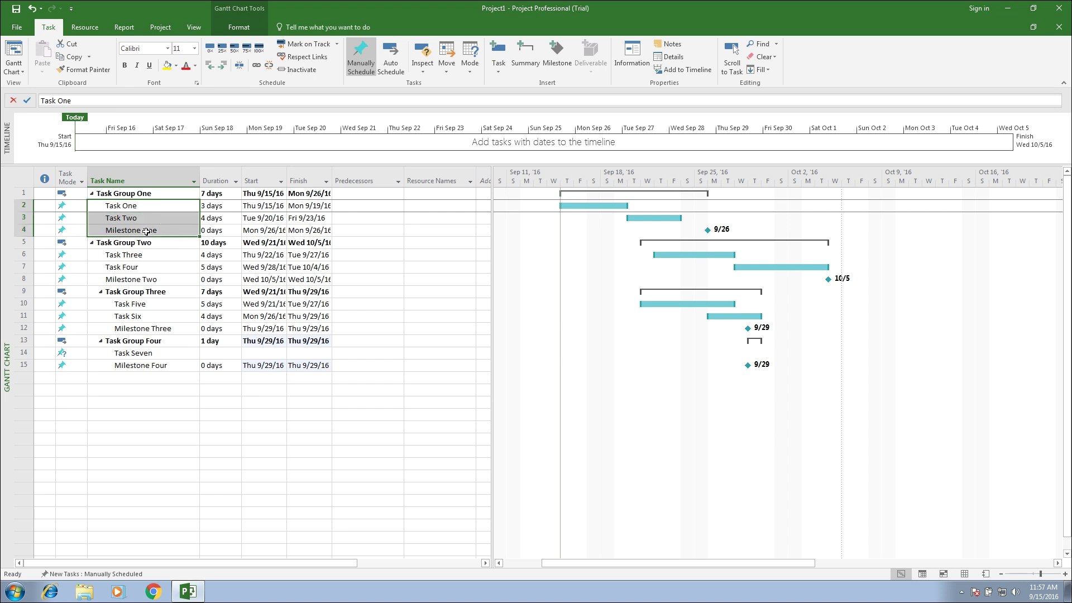
{"action": "left_click", "coordinate": [257, 68]}
{"action": "left_click", "coordinate": [143, 254]}
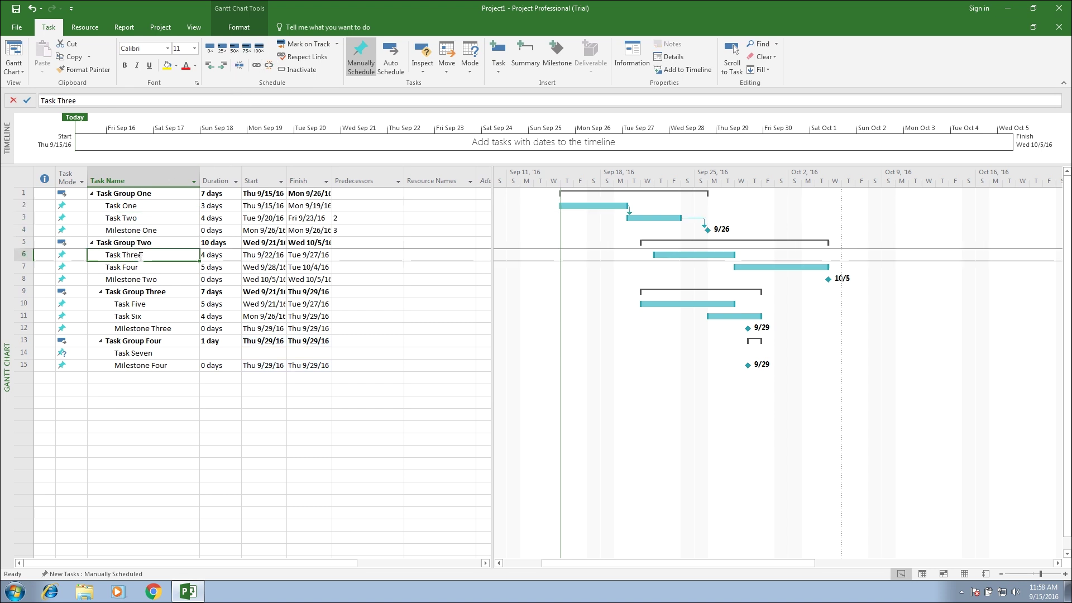
{"action": "left_click", "coordinate": [140, 279], "text": "shift"}
{"action": "left_click", "coordinate": [257, 67]}
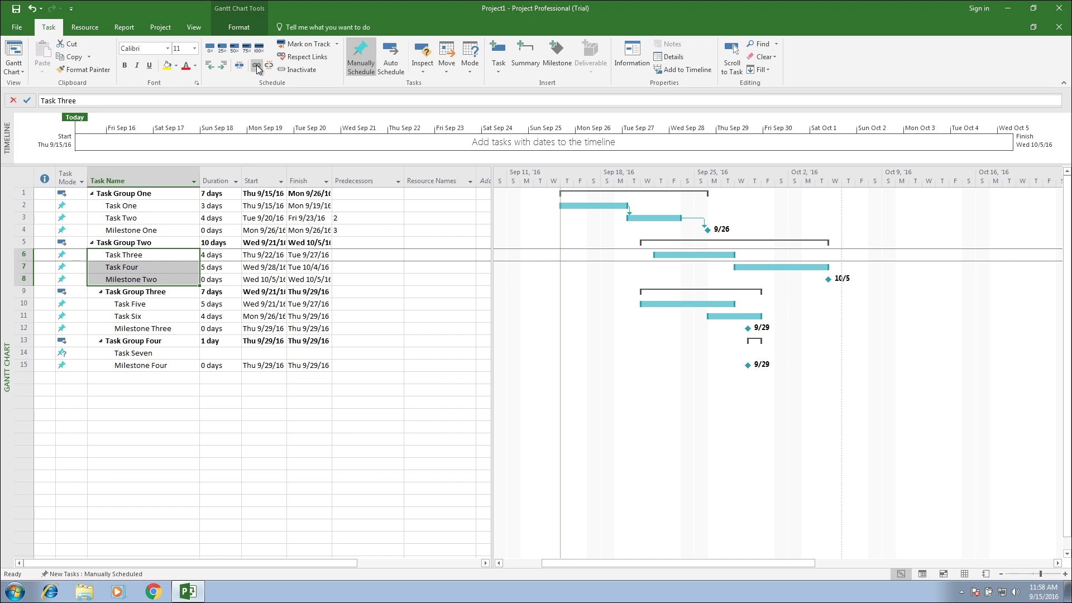
- Link Task Five, Task Six and Milestone Three, then Task Seven and Milestone Four
{"action": "left_click", "coordinate": [160, 304]}
{"action": "left_click", "coordinate": [161, 328], "text": "shift"}
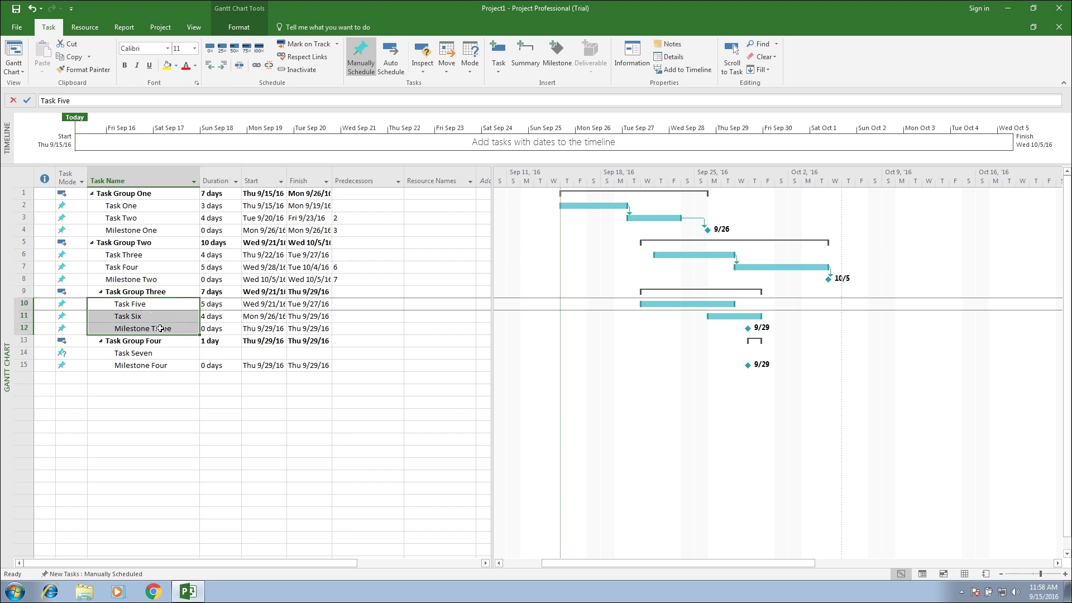
{"action": "left_click", "coordinate": [257, 67]}
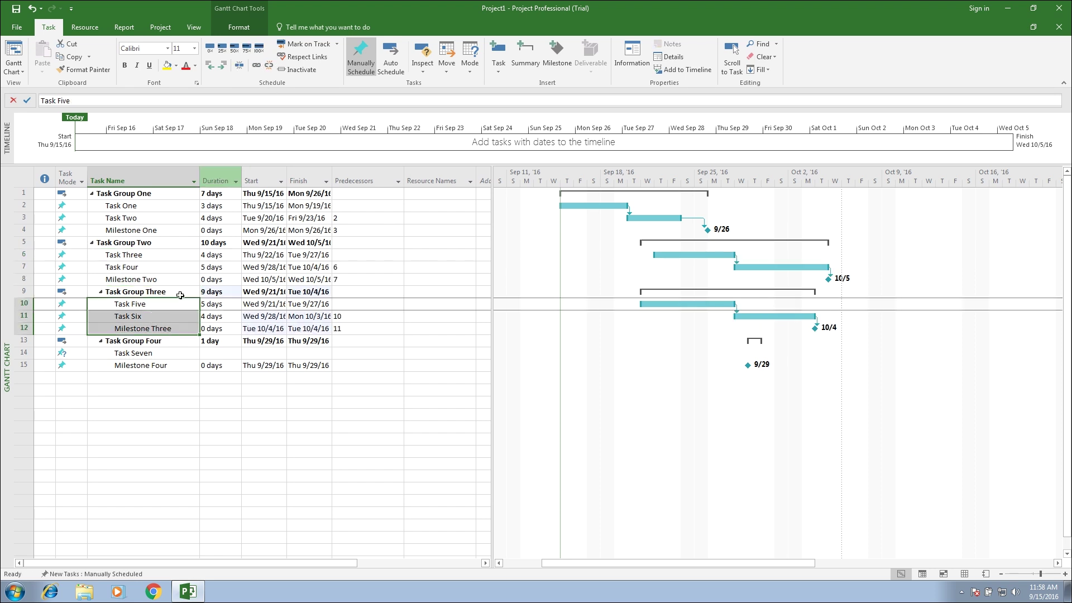
{"action": "left_click", "coordinate": [163, 352]}
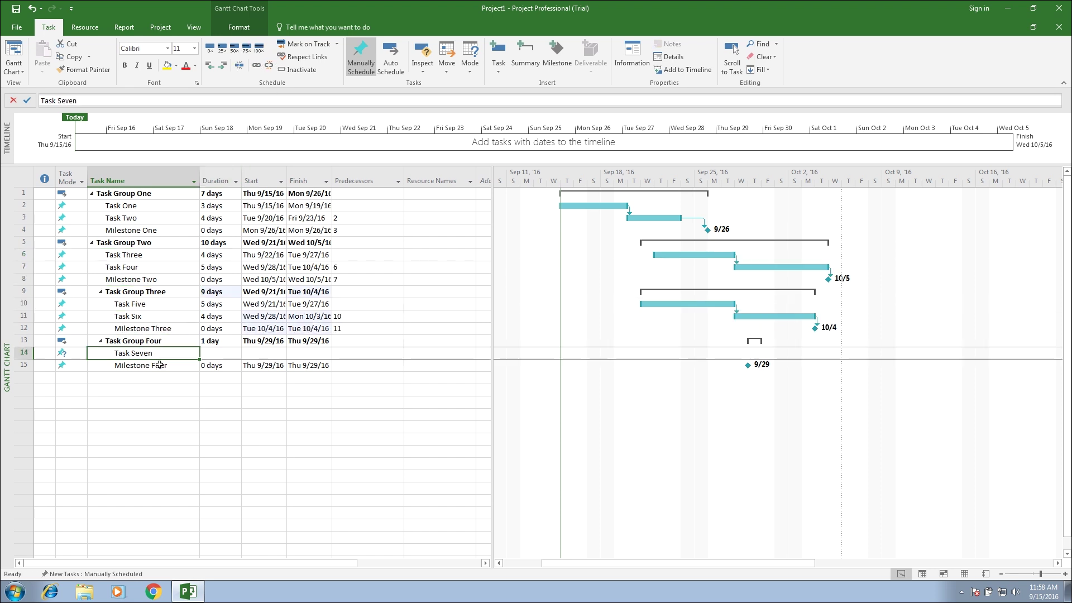
{"action": "left_click", "coordinate": [255, 67]}
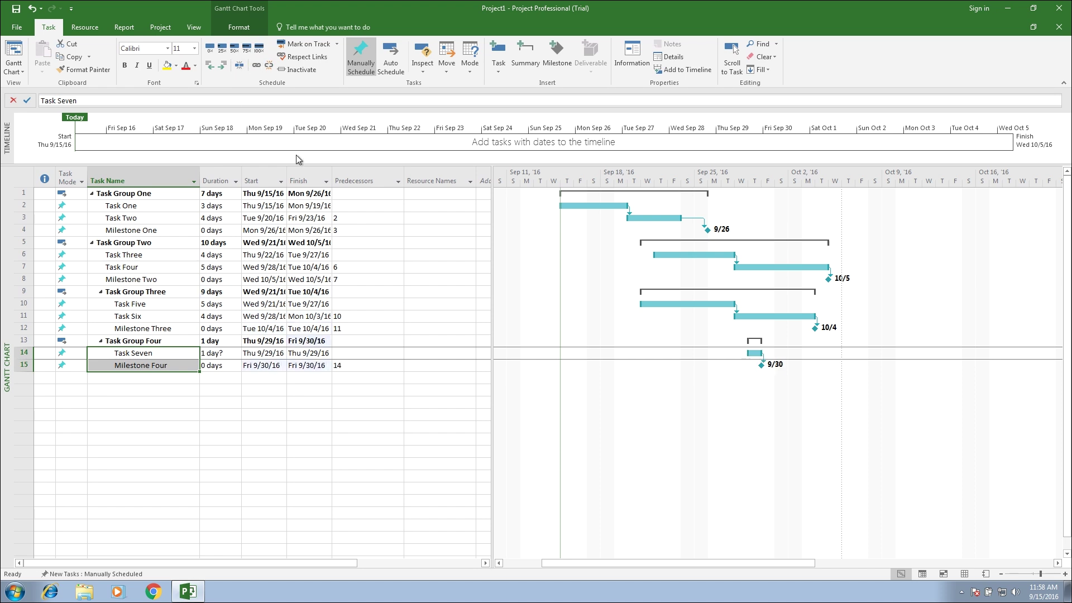
{"action": "left_click", "coordinate": [409, 410]}
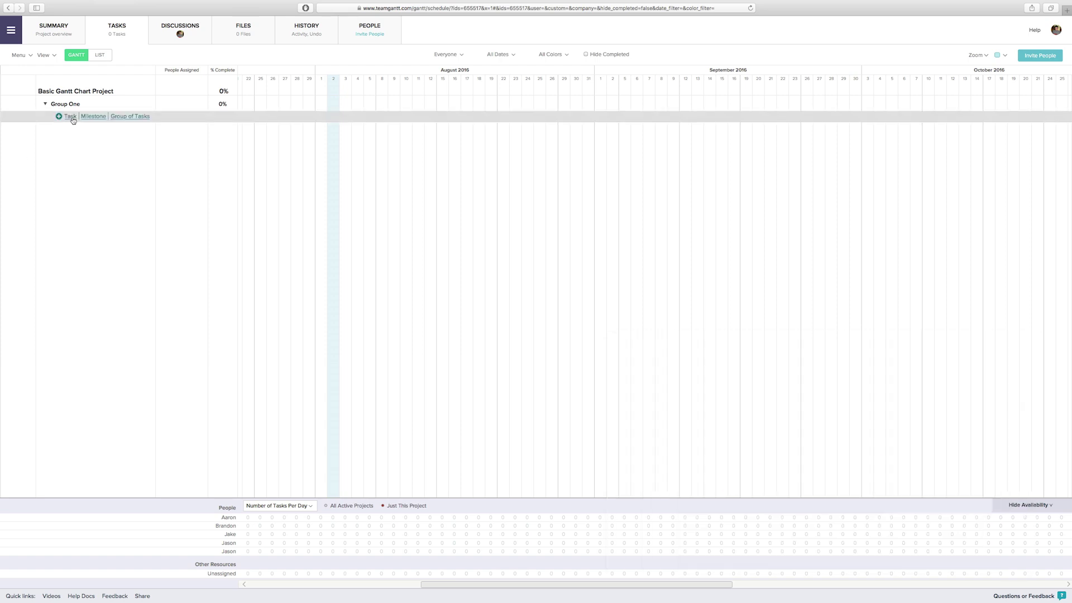
{"action": "type", "text": "Task Three"}
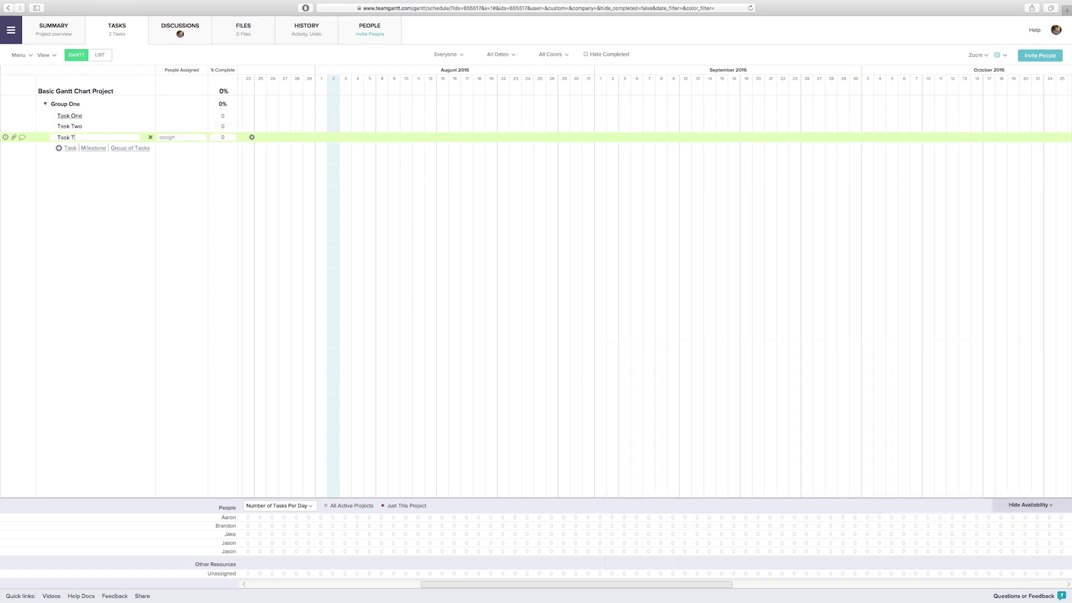
- Enter Tasks One–Five under Group One, add Group Two, and enter Tasks Six–Ten beneath it
{"action": "key", "text": "Return"}
{"action": "key", "text": "Return"}
{"action": "type", "text": "Task Five"}
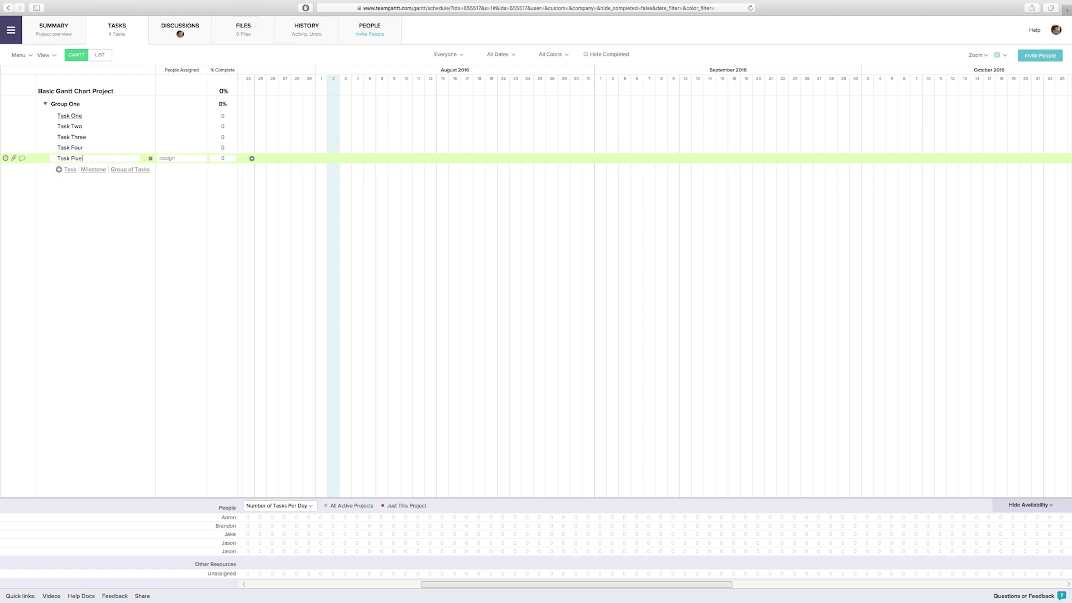
{"action": "left_click", "coordinate": [125, 169]}
{"action": "type", "text": "Two"}
{"action": "left_click", "coordinate": [70, 193]}
{"action": "type", "text": "Tas"}
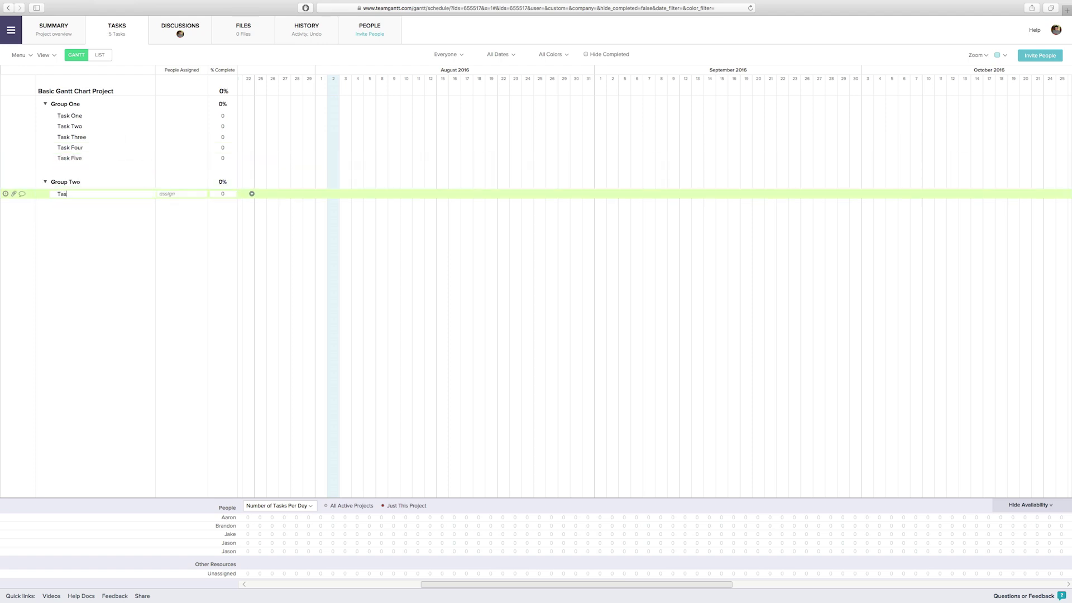
{"action": "type", "text": "k Six"}
{"action": "key", "text": "Return"}
{"action": "type", "text": "T"}
{"action": "key", "text": "Return"}
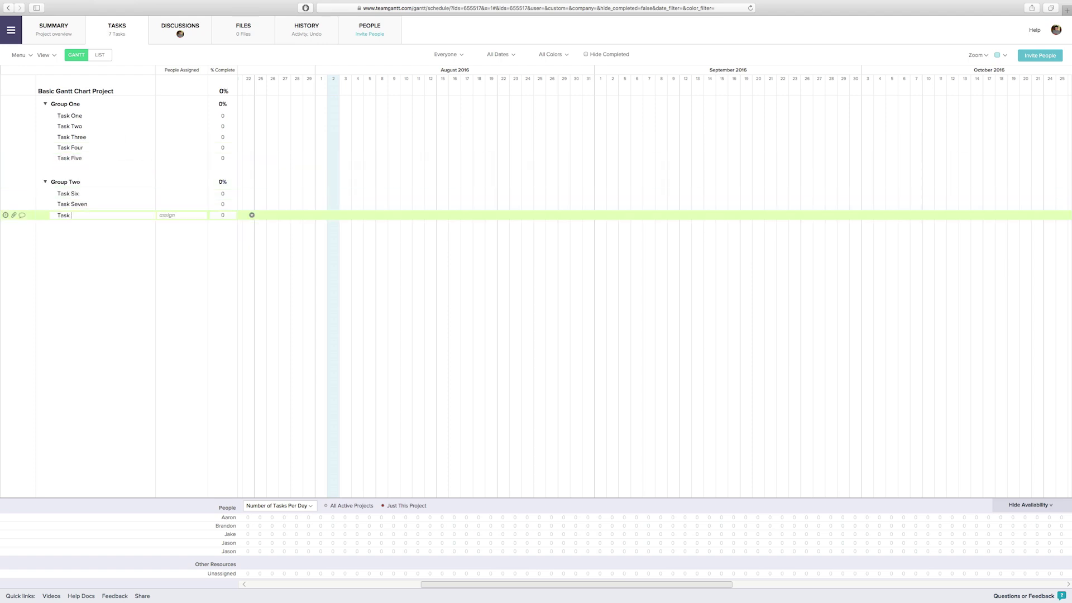
{"action": "type", "text": "Task Eight"}
{"action": "key", "text": "Return"}
{"action": "type", "text": "Task Nine"}
{"action": "key", "text": "Return"}
{"action": "type", "text": "Task Ten"}
{"action": "key", "text": "Return"}
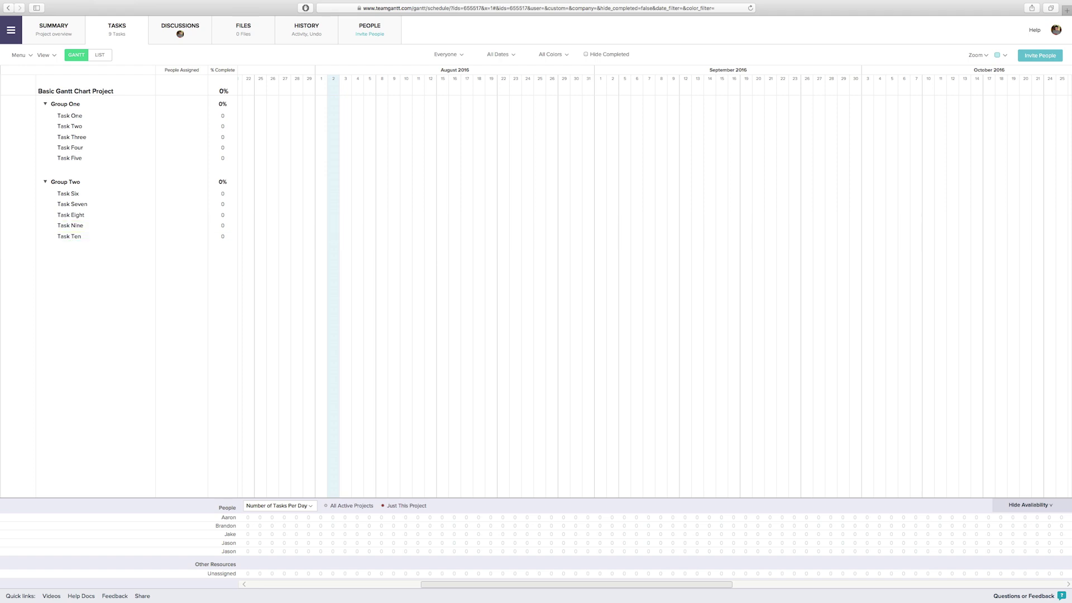
- Draw date bars: Task One Aug 2–4, the other Group One tasks, Tasks Six–Seven in August, and Task Eight in early September
{"action": "left_click_drag", "start_coordinate": [332, 116], "coordinate": [359, 116]}
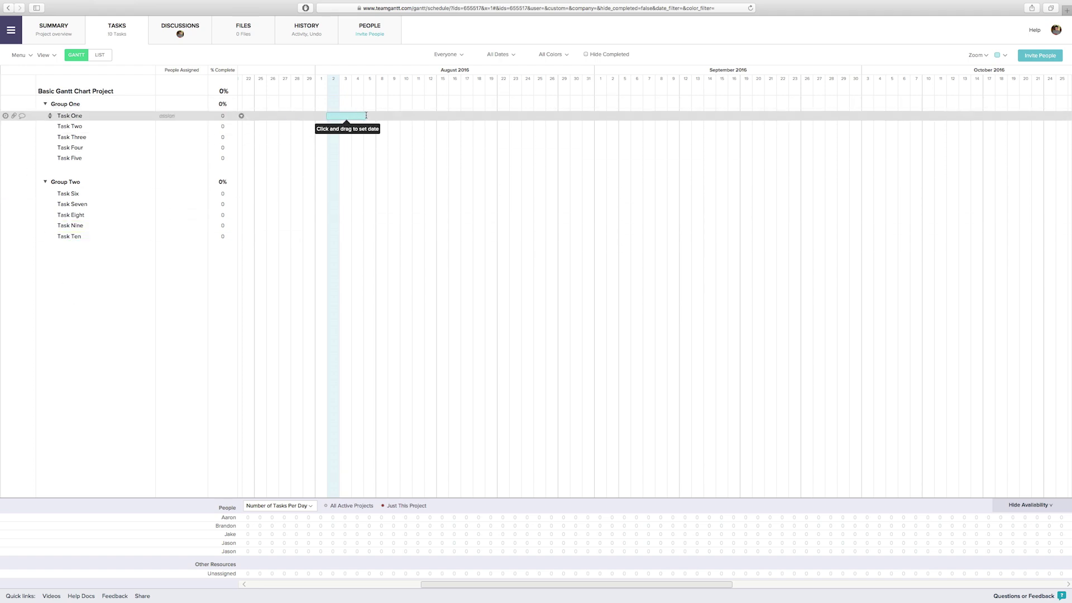
{"action": "left_click_drag", "start_coordinate": [464, 134], "coordinate": [558, 157]}
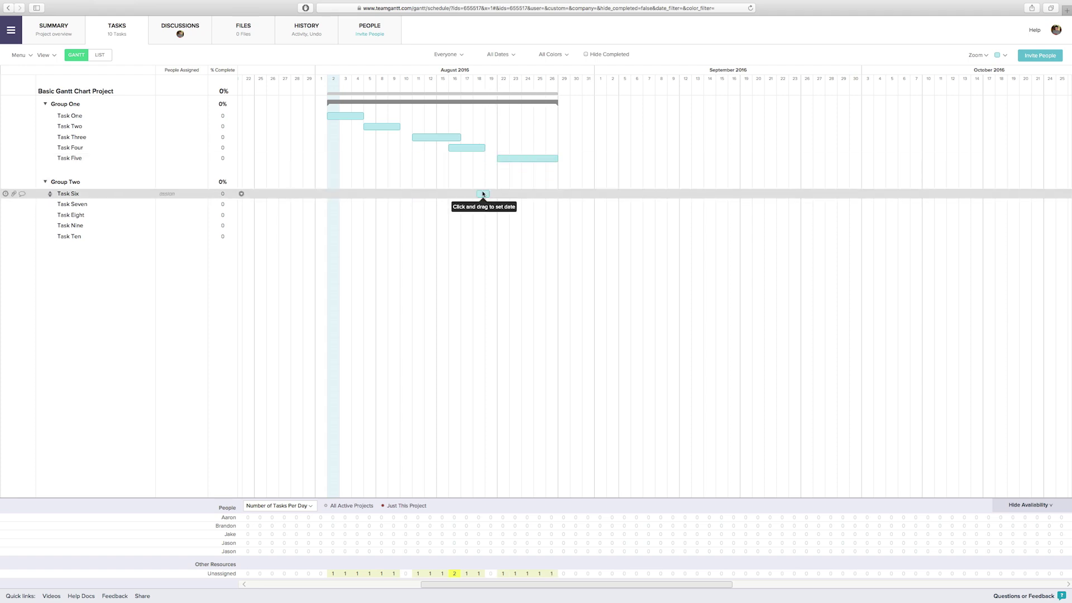
{"action": "left_click_drag", "start_coordinate": [474, 194], "coordinate": [558, 204]}
{"action": "mouse_move", "coordinate": [567, 216]}
{"action": "left_mouse_down"}
{"action": "mouse_move", "coordinate": [643, 215]}
{"action": "mouse_move", "coordinate": [739, 236]}
{"action": "left_mouse_up"}
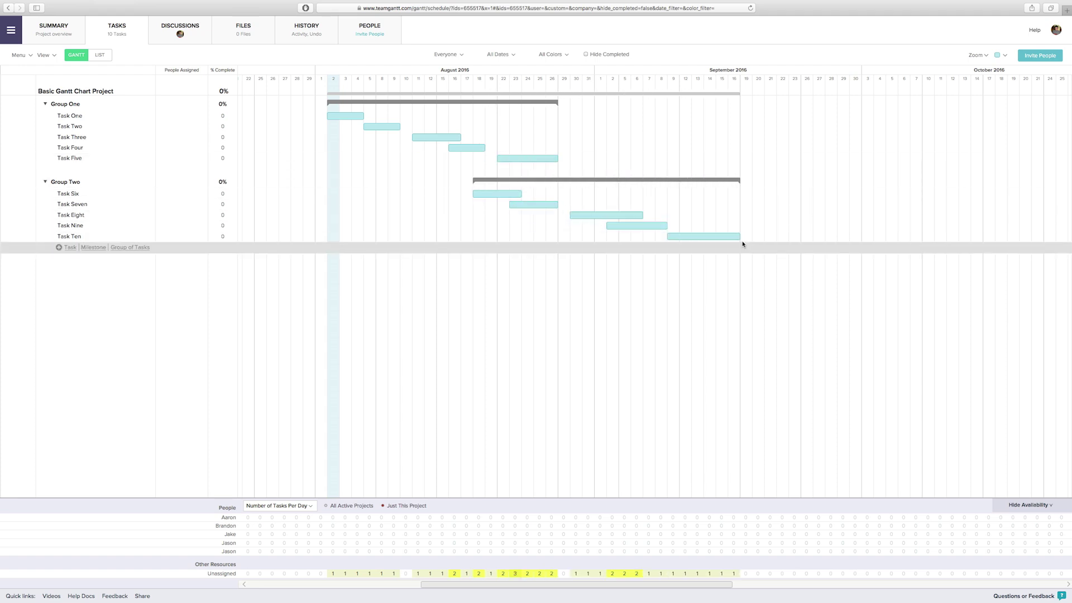
- Add dependencies Task Two→Three, Four→Five, Seven→Eight and Nine→Ten
{"action": "left_click_drag", "start_coordinate": [405, 127], "coordinate": [420, 137]}
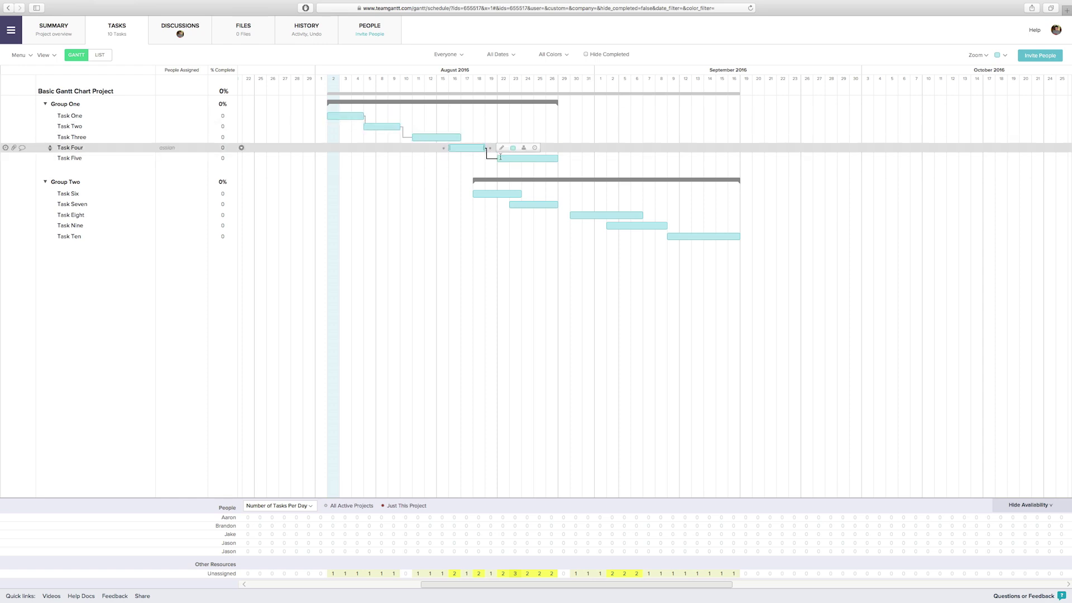
{"action": "left_click_drag", "start_coordinate": [499, 157], "coordinate": [501, 158]}
{"action": "left_click_drag", "start_coordinate": [574, 214], "coordinate": [575, 215]}
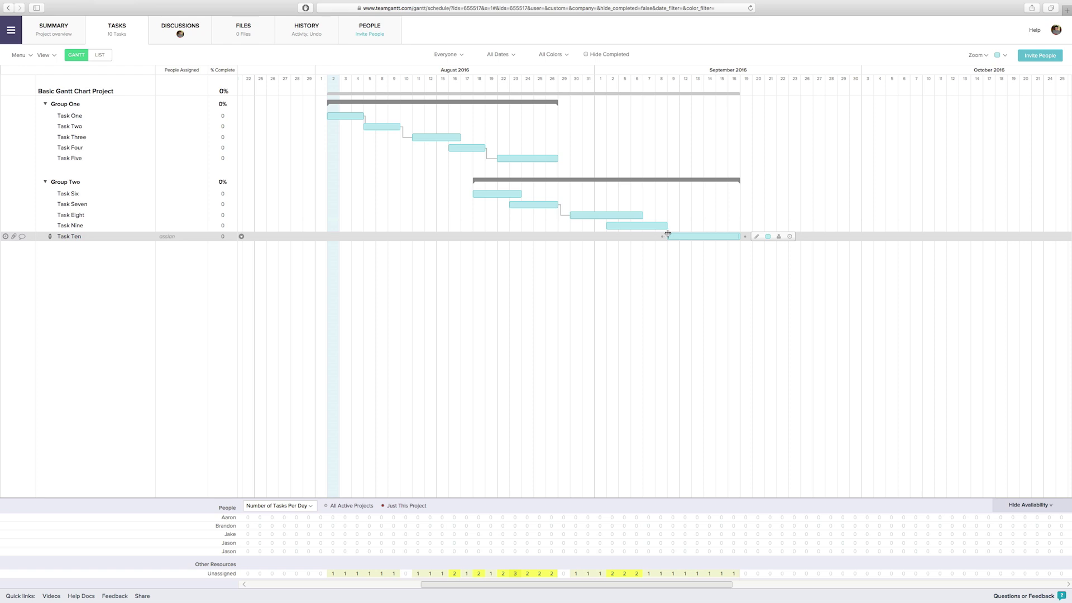
{"action": "left_click_drag", "start_coordinate": [673, 235], "coordinate": [673, 236]}
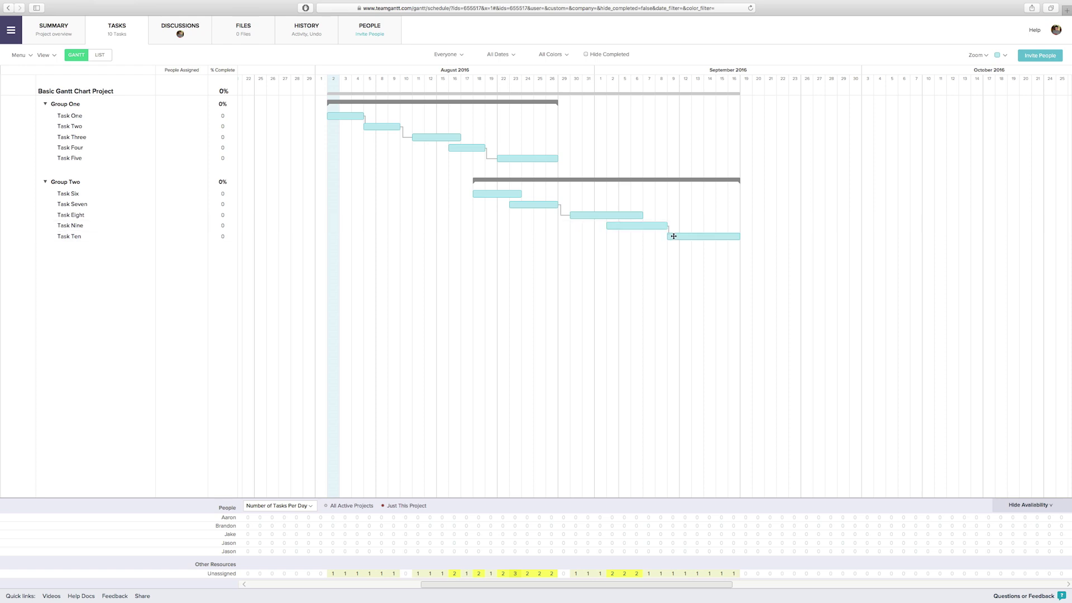
{"action": "left_click", "coordinate": [402, 118]}
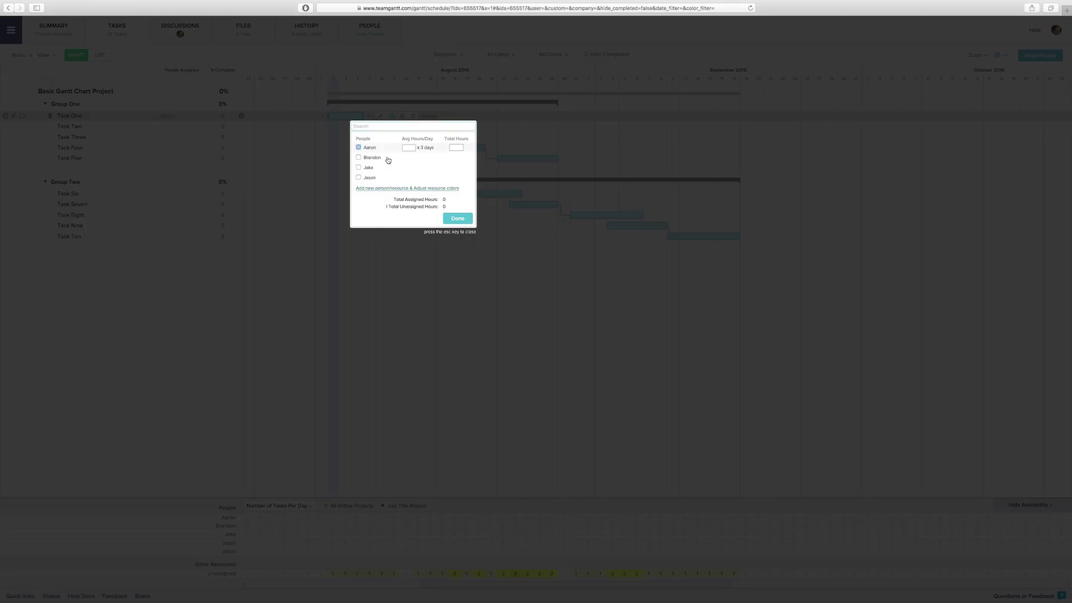
- Assign Aaron to Task One, Brandon to Task Two, Jake to Task Three and Jason to Task Four
{"action": "key", "text": "Return"}
{"action": "left_click", "coordinate": [438, 127]}
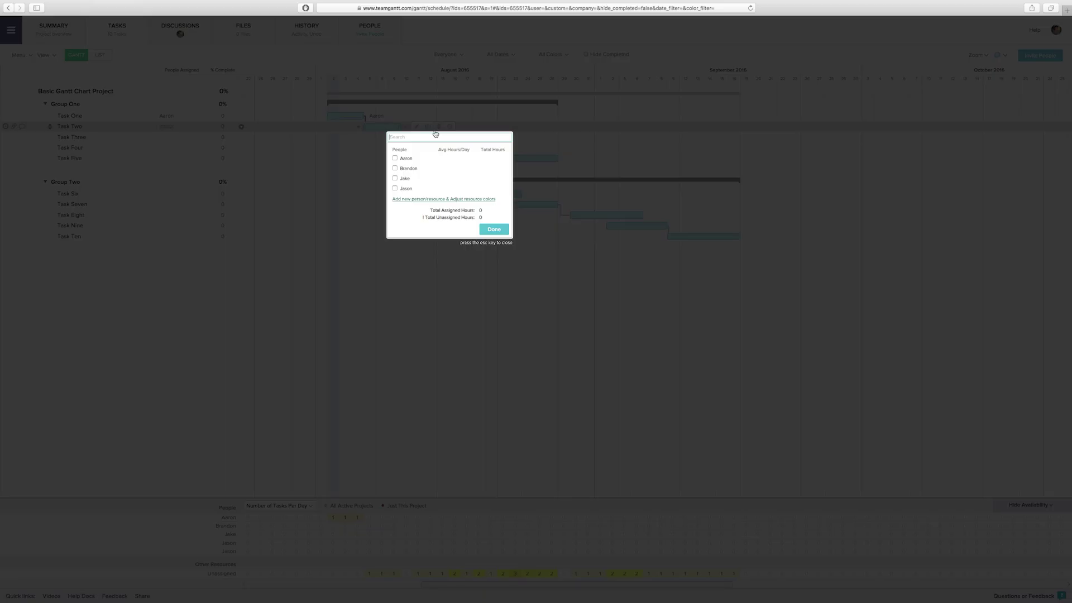
{"action": "left_click", "coordinate": [494, 228]}
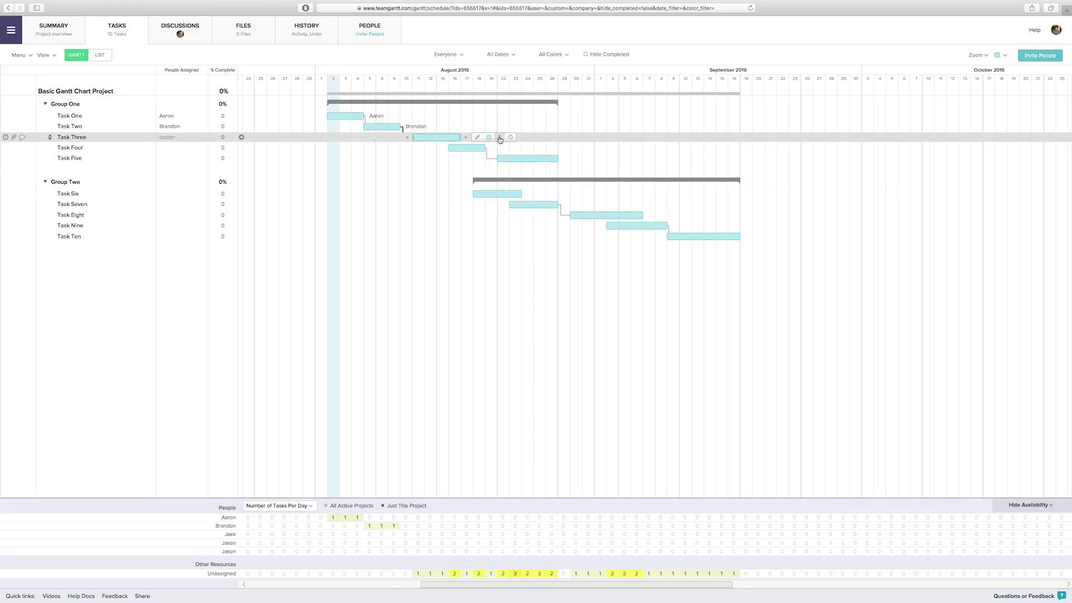
{"action": "left_click", "coordinate": [500, 137]}
{"action": "left_click", "coordinate": [554, 240]}
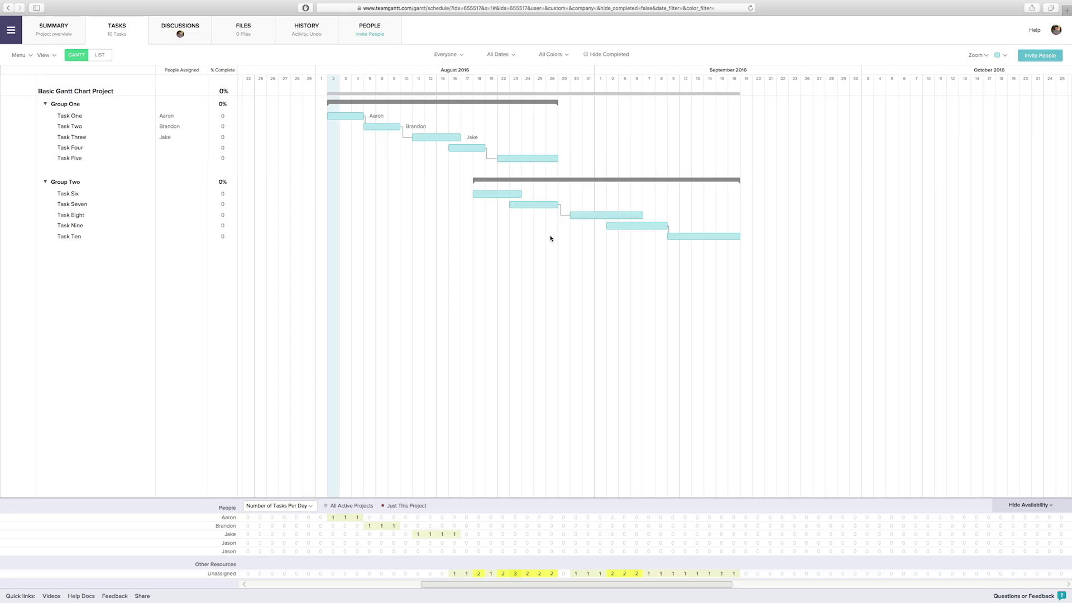
{"action": "left_click", "coordinate": [523, 149]}
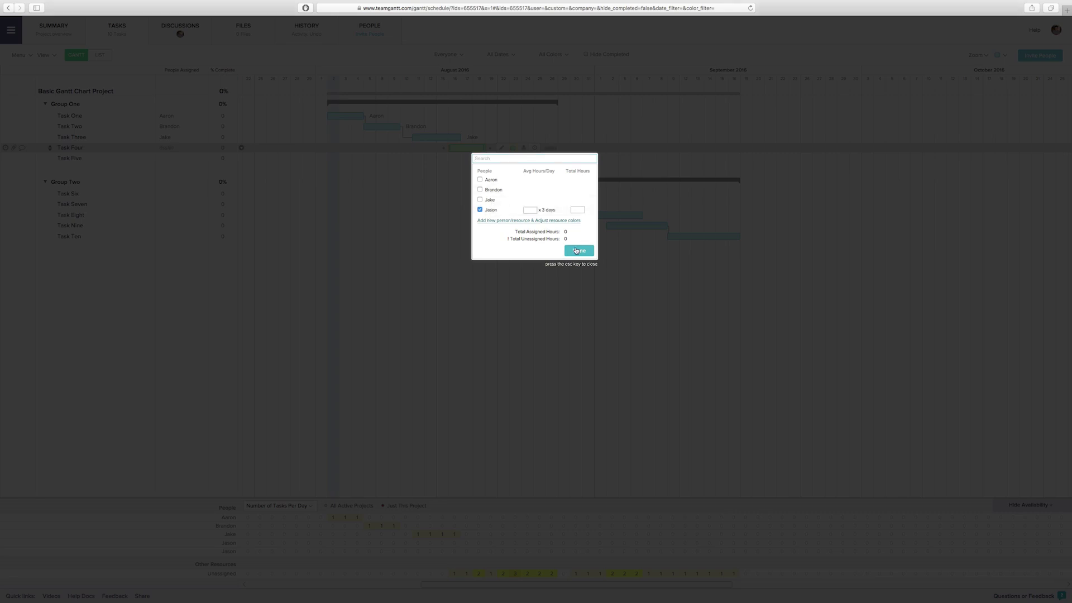
{"action": "left_click", "coordinate": [577, 250]}
- Assign Brandon to Tasks Five–Seven and Aaron to Tasks Eight–Ten as groups
{"action": "left_click", "coordinate": [529, 158], "text": "shift"}
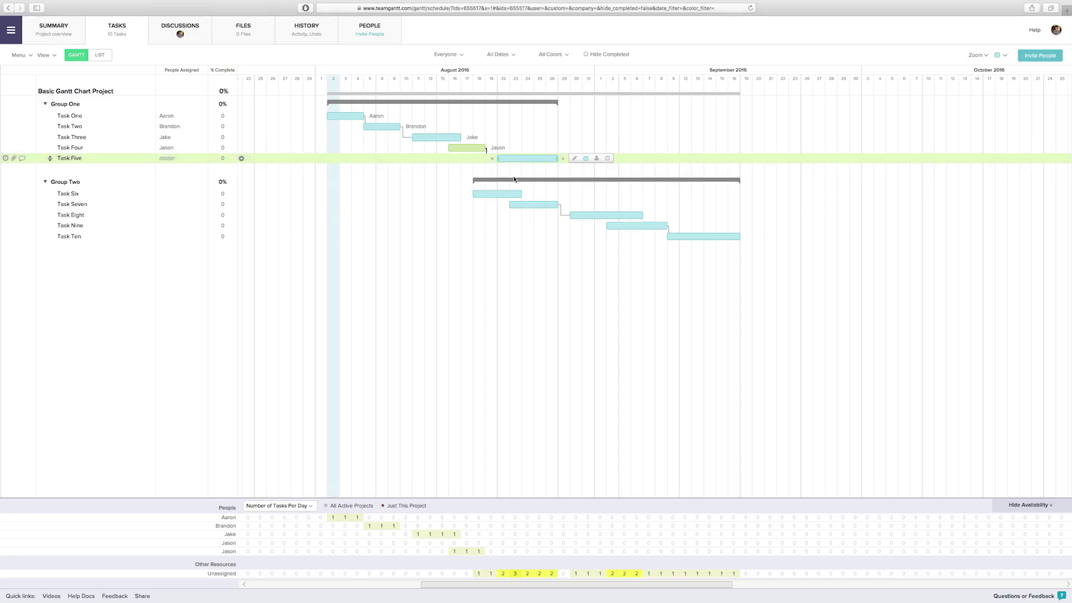
{"action": "left_click", "coordinate": [521, 193], "text": "shift"}
{"action": "left_click", "coordinate": [582, 205]}
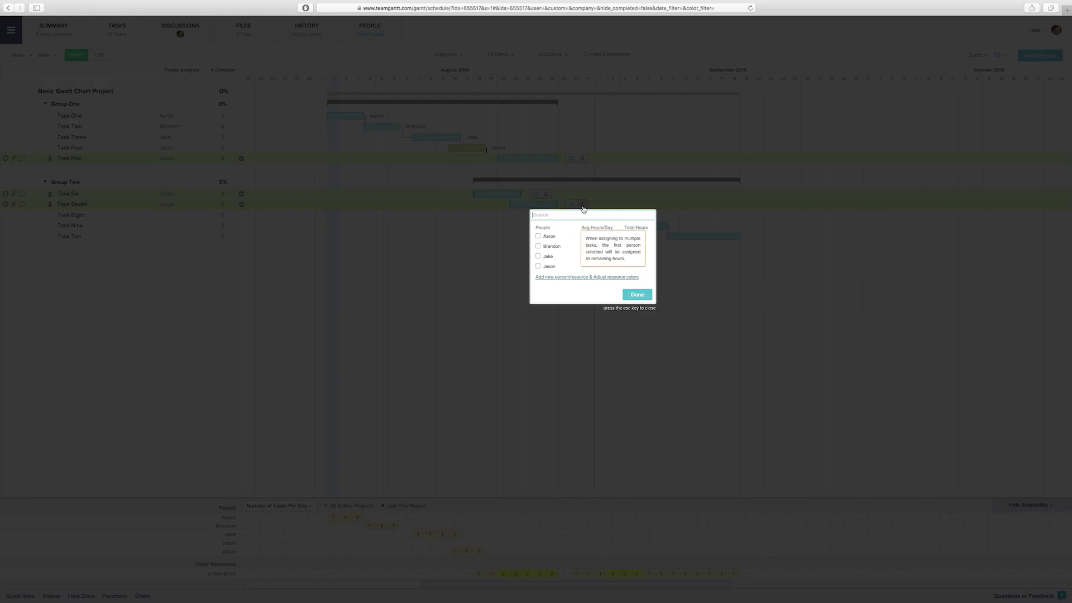
{"action": "left_click", "coordinate": [639, 295]}
{"action": "left_click", "coordinate": [611, 216]}
{"action": "left_click", "coordinate": [637, 225], "text": "shift"}
{"action": "left_click", "coordinate": [685, 237], "text": "shift"}
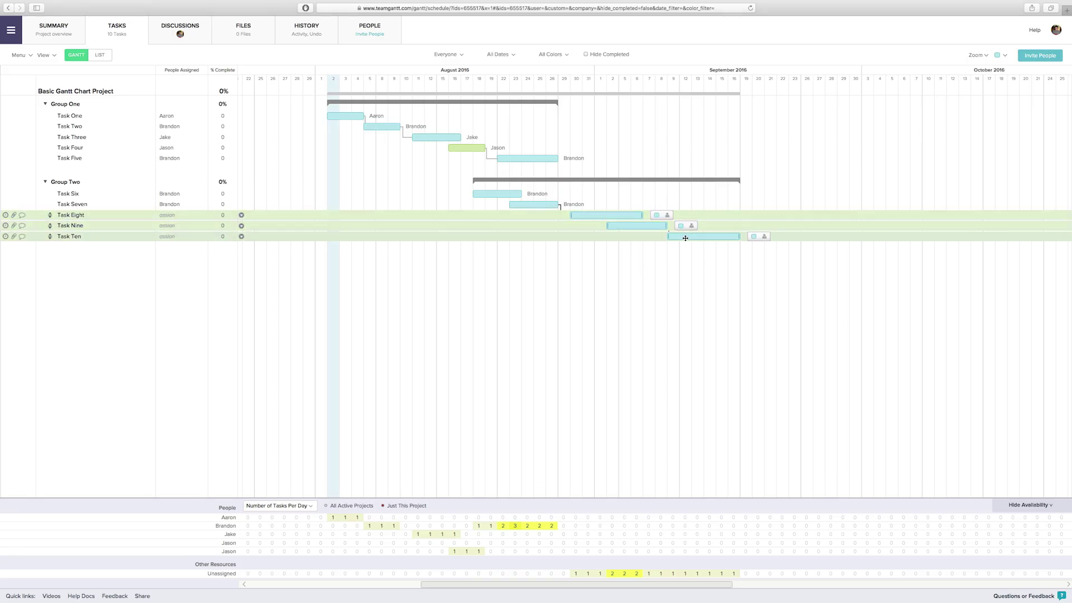
{"action": "left_click", "coordinate": [691, 226]}
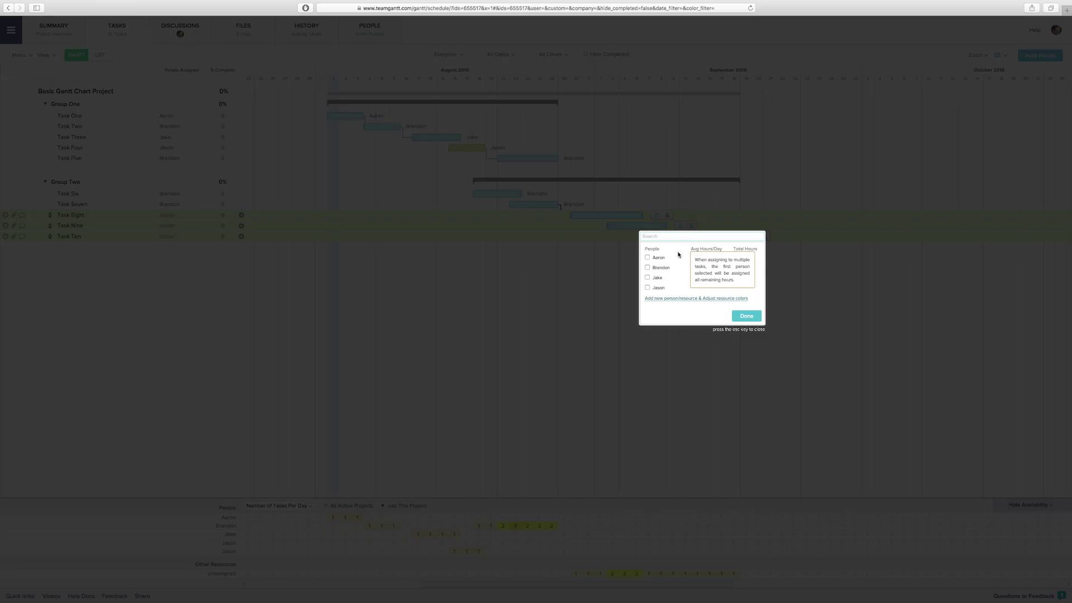
{"action": "left_click", "coordinate": [745, 315]}
{"action": "mouse_move", "coordinate": [70, 116]}
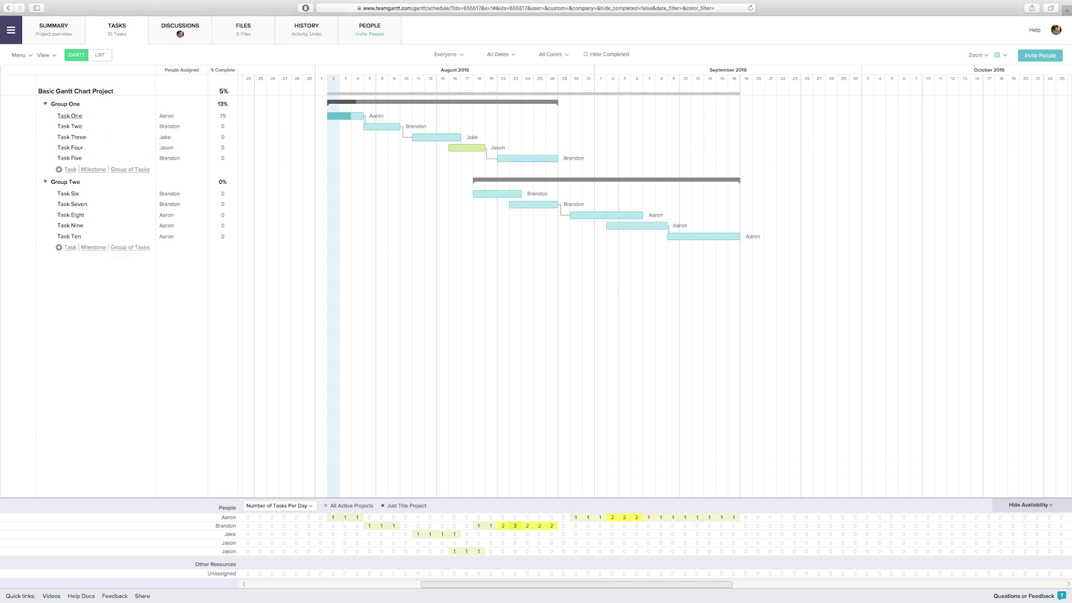
- Enter percent-complete values for Tasks Two through Six
{"action": "left_click", "coordinate": [222, 126]}
{"action": "left_click", "coordinate": [222, 136]}
{"action": "left_click", "coordinate": [222, 147]}
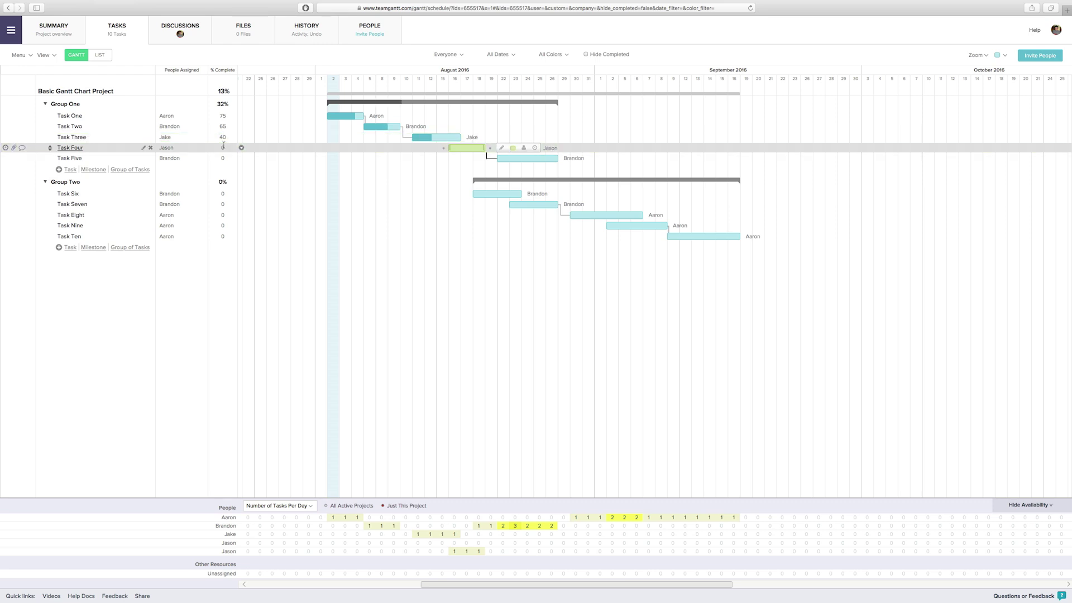
{"action": "type", "text": "35"}
{"action": "left_click", "coordinate": [221, 157]}
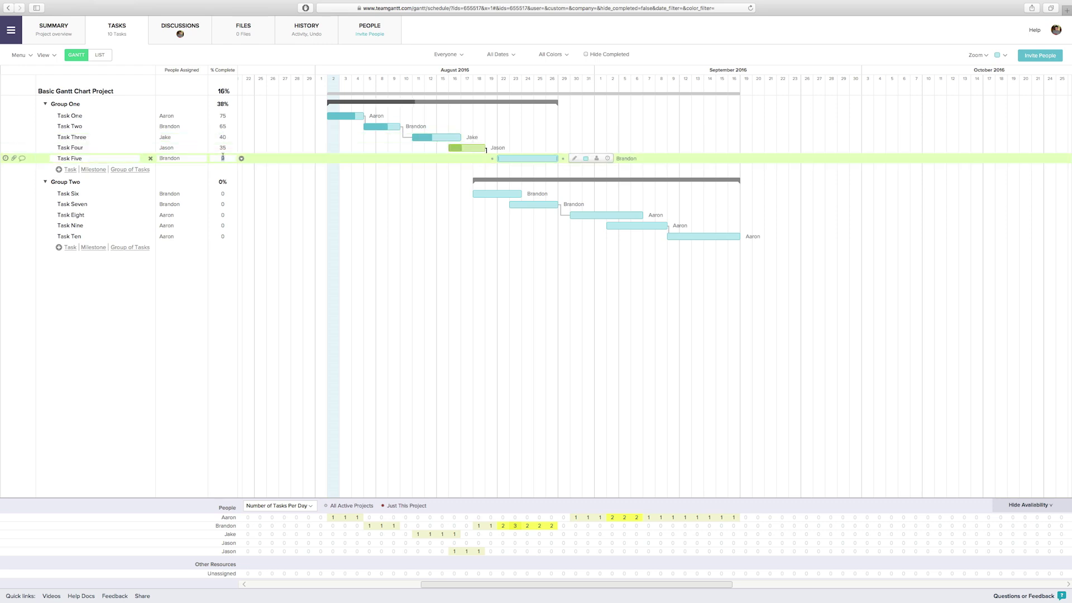
{"action": "type", "text": "10"}
{"action": "key", "text": "Return"}
{"action": "left_click", "coordinate": [223, 194]}
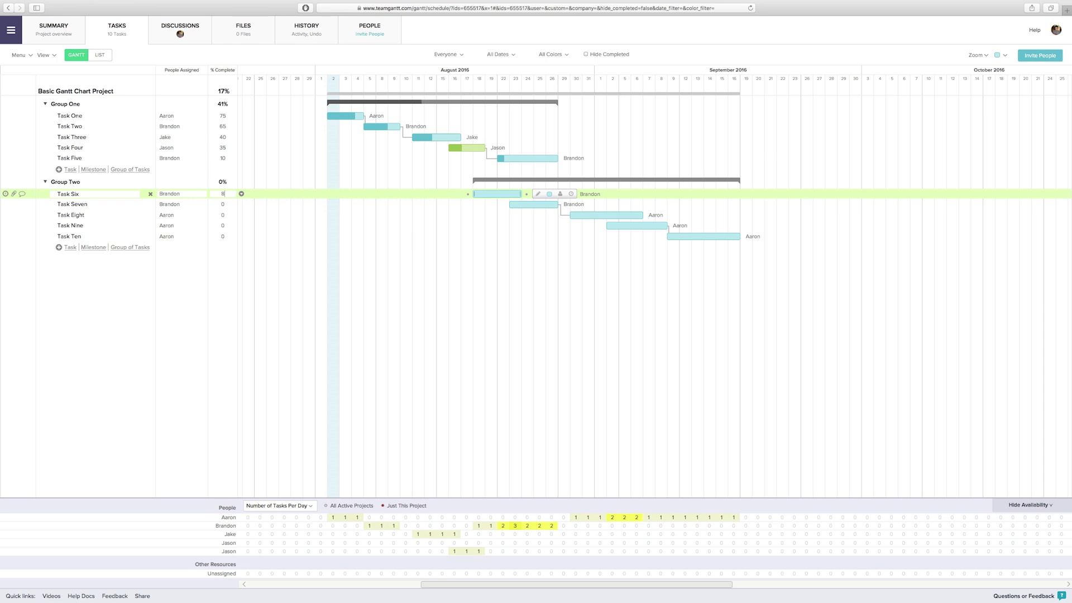
{"action": "type", "text": "85"}
{"action": "key", "text": "Return"}
- Set percent complete for Tasks Seven–Ten: 90% for Seven, 45% for Eight, 5% for Ten
{"action": "left_click", "coordinate": [222, 204]}
{"action": "type", "text": "90"}
{"action": "key", "text": "Return"}
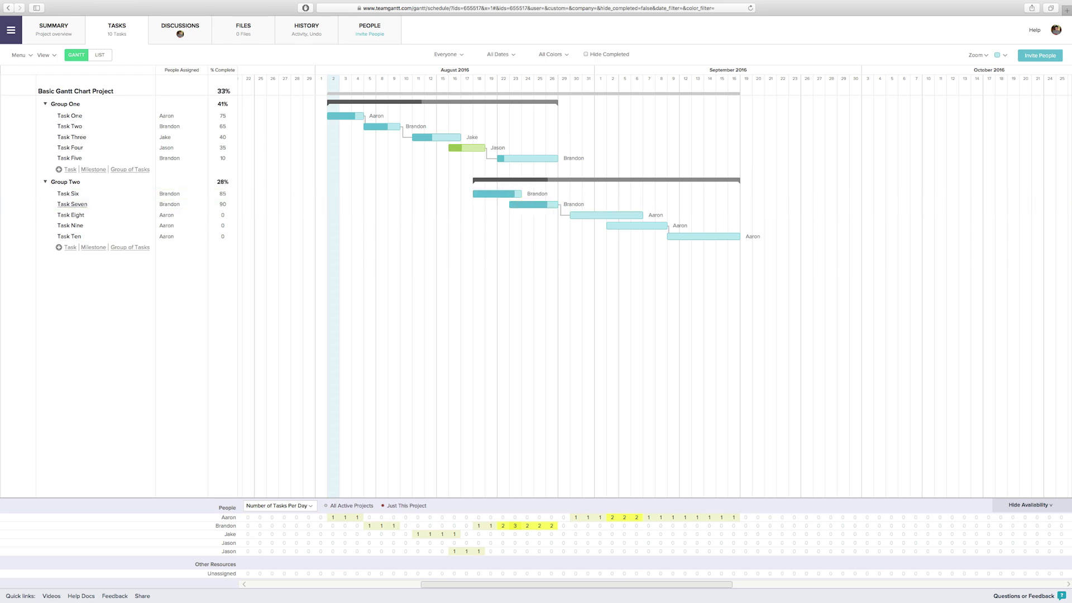
{"action": "left_click", "coordinate": [222, 216]}
{"action": "key", "text": "Return"}
{"action": "left_click", "coordinate": [222, 225]}
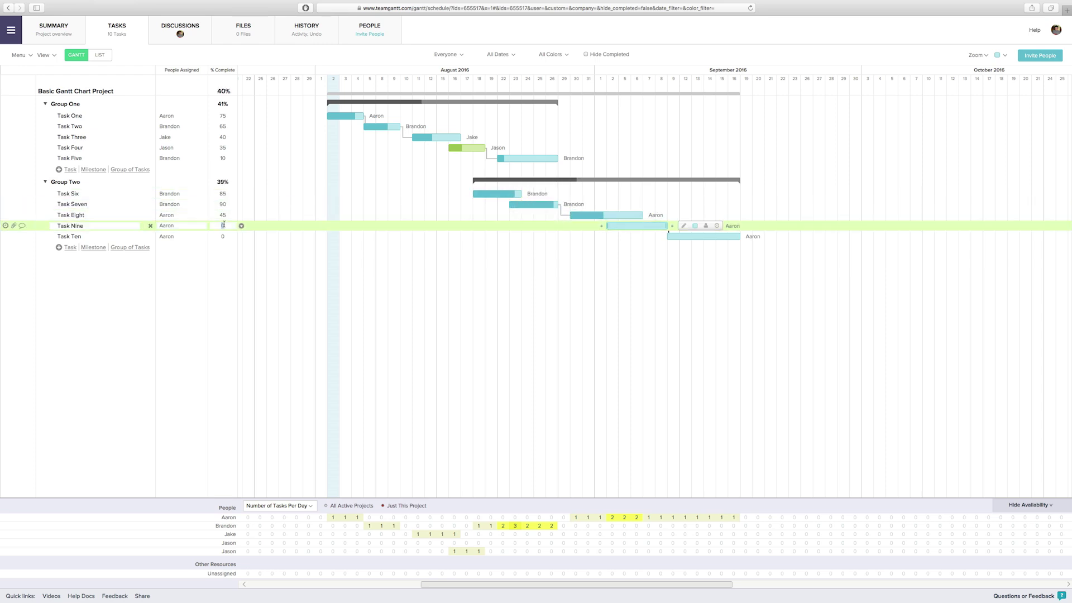
{"action": "type", "text": "20"}
{"action": "key", "text": "Return"}
{"action": "left_click", "coordinate": [222, 236]}
{"action": "type", "text": "5"}
{"action": "key", "text": "Return"}
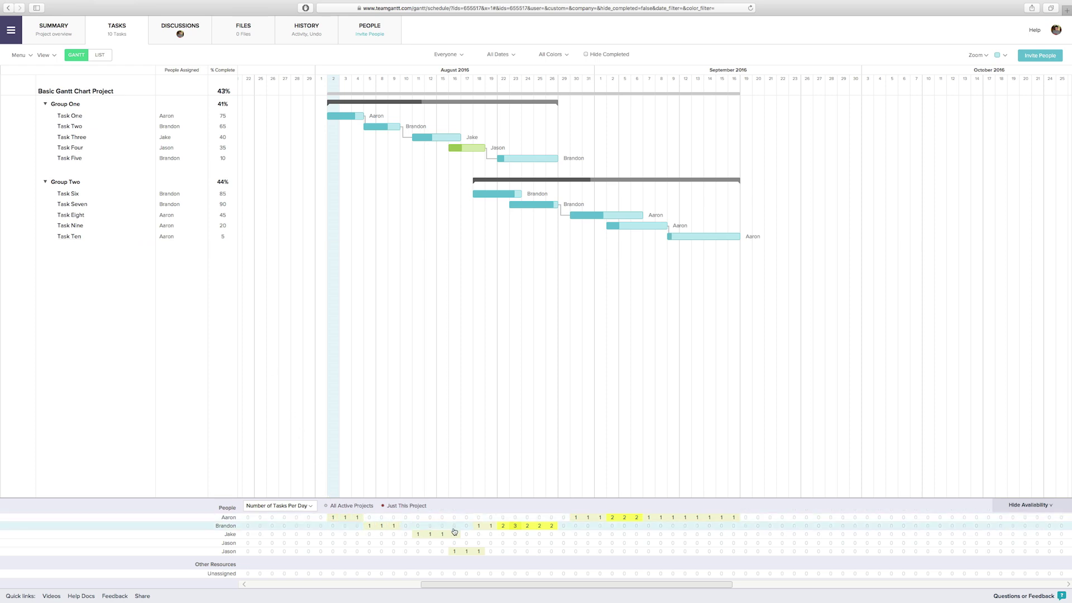
{"action": "mouse_move", "coordinate": [514, 525]}
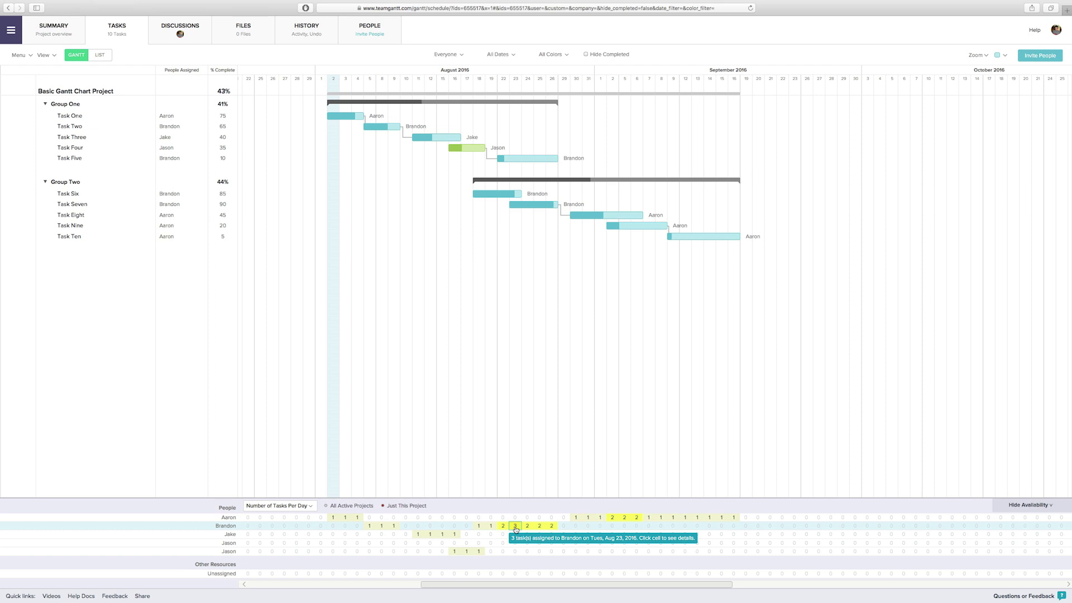
- Resize Task Seven's bar to run Aug 31–Sep 2, pushing Task Eight later
{"action": "left_click_drag", "start_coordinate": [556, 205], "coordinate": [595, 207]}
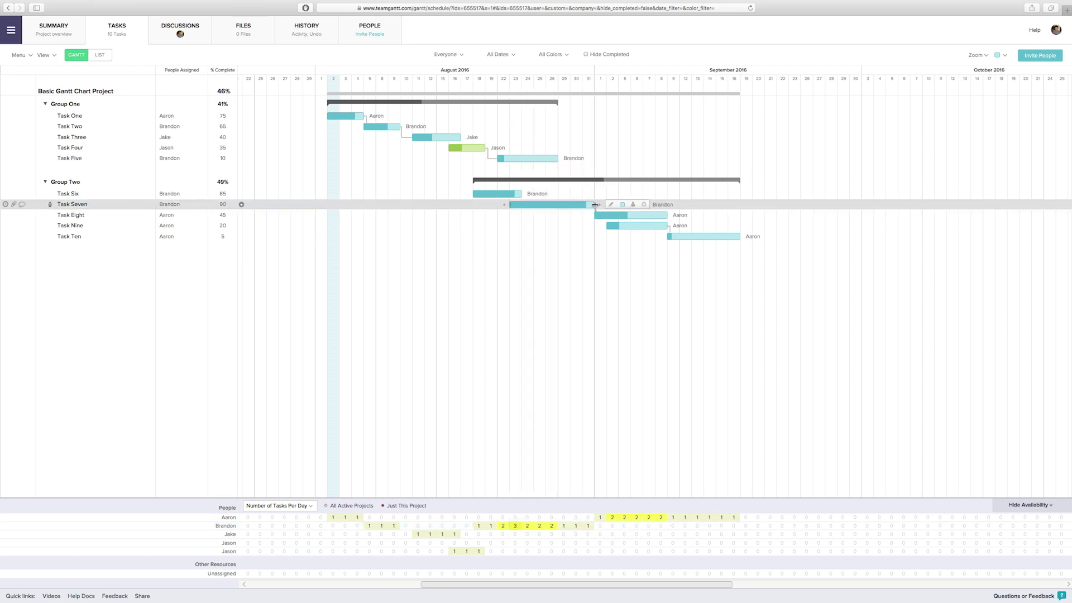
{"action": "mouse_move", "coordinate": [596, 207]}
{"action": "left_mouse_down"}
{"action": "mouse_move", "coordinate": [550, 207]}
{"action": "mouse_move", "coordinate": [600, 204]}
{"action": "left_mouse_up"}
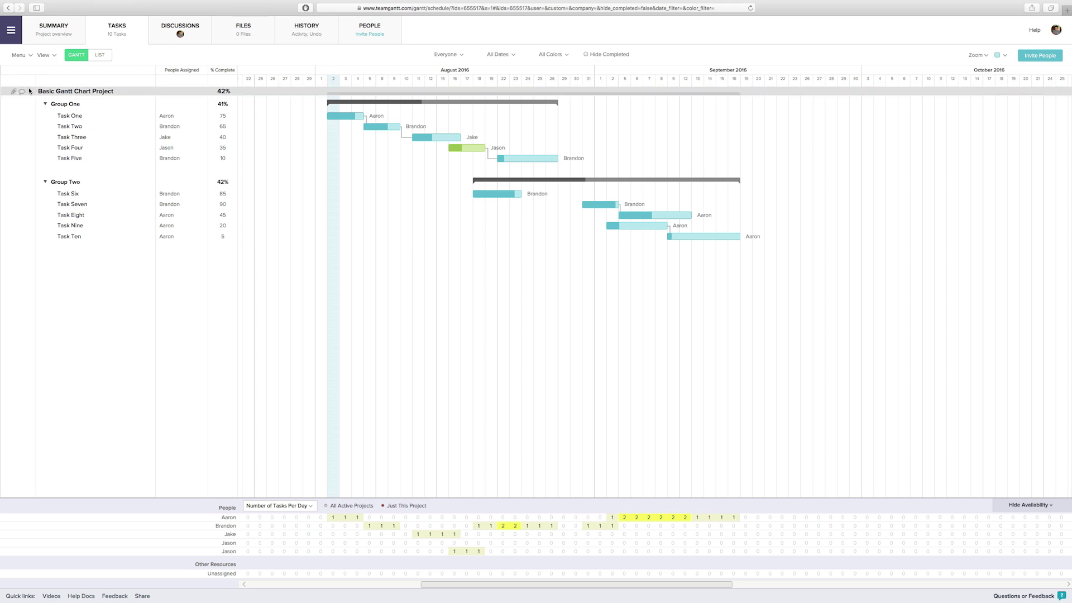
- Post the comment "Looking great so far!" on the TeamGantt project and close the comments panel
{"action": "left_click", "coordinate": [23, 92]}
{"action": "left_click", "coordinate": [70, 135]}
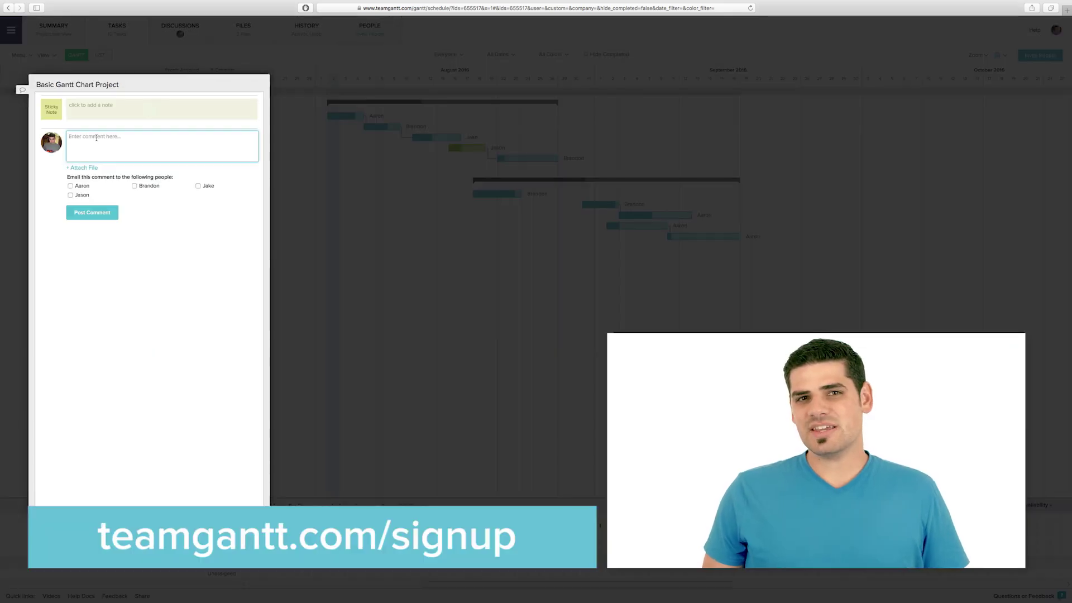
{"action": "type", "text": "Looking grea"}
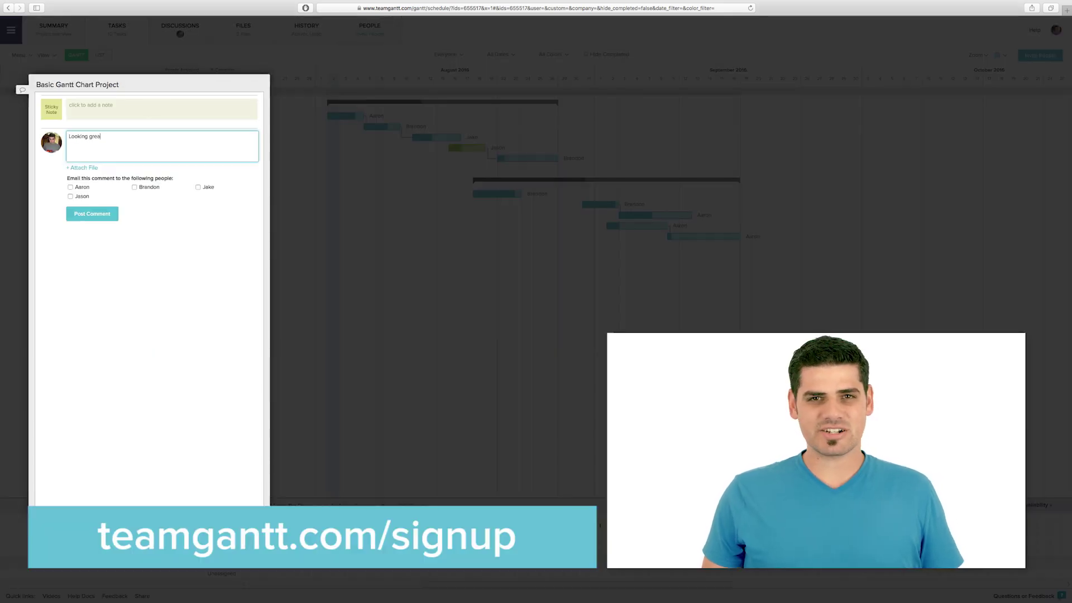
{"action": "type", "text": "t so far!"}
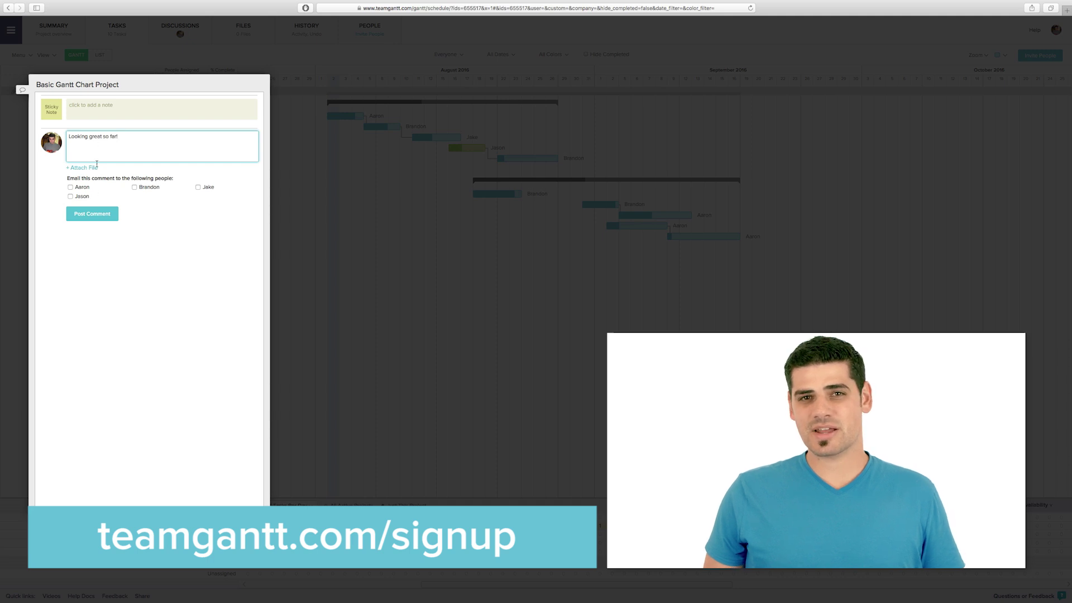
{"action": "left_click", "coordinate": [101, 213]}
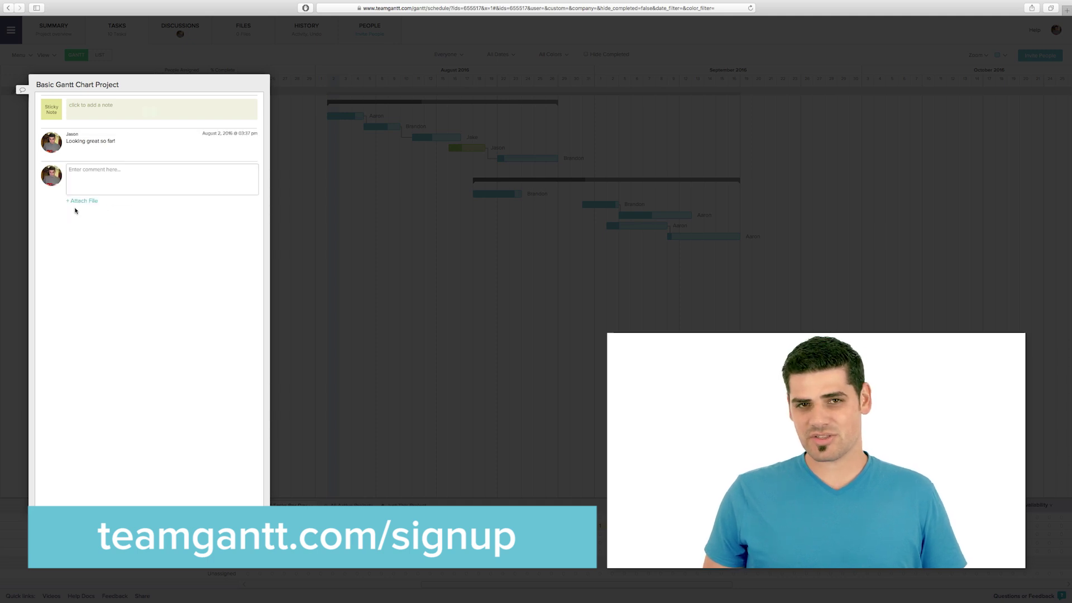
{"action": "left_click", "coordinate": [23, 198]}
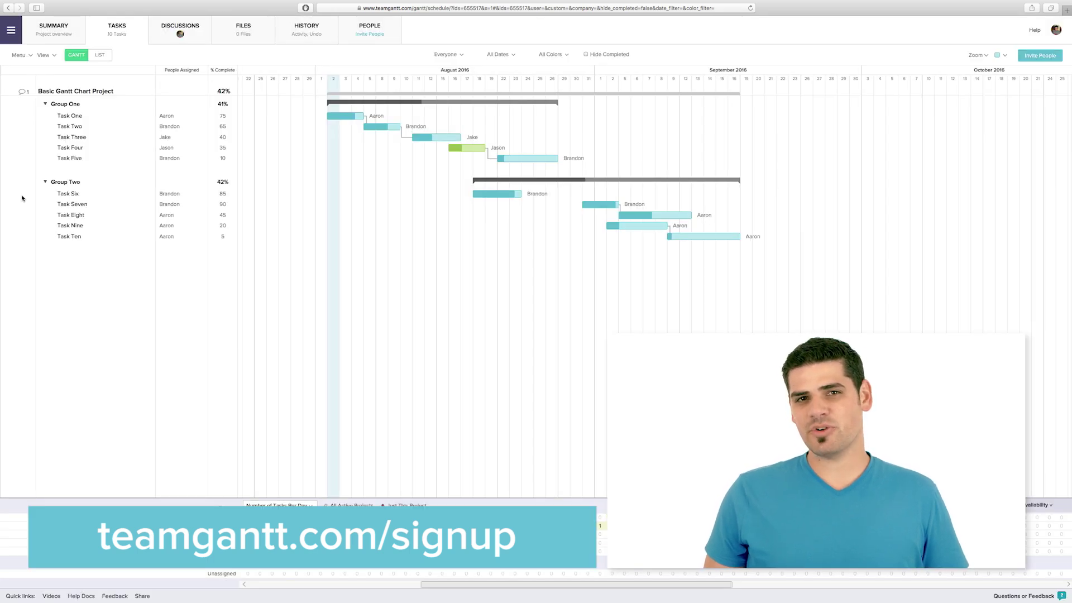